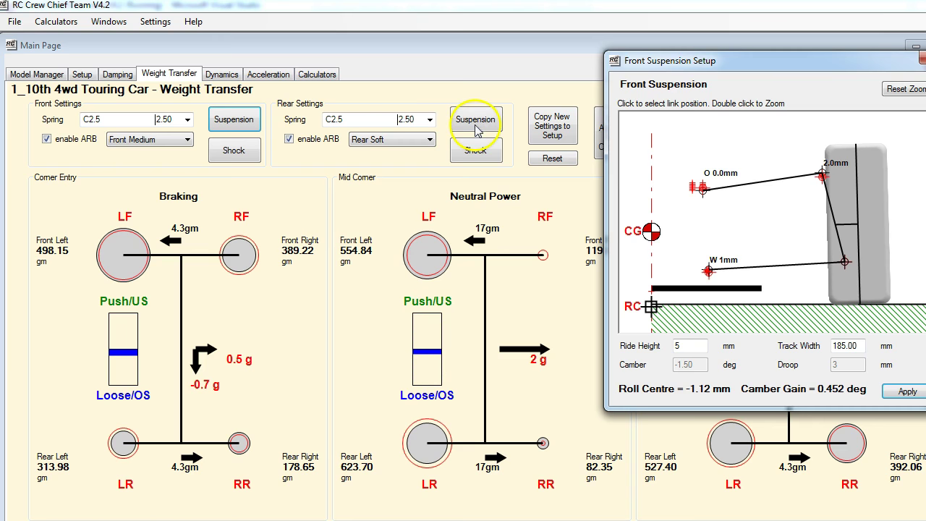
# Try opening the rear suspension geometry from the weight transfer page
pyautogui.click(477, 127)
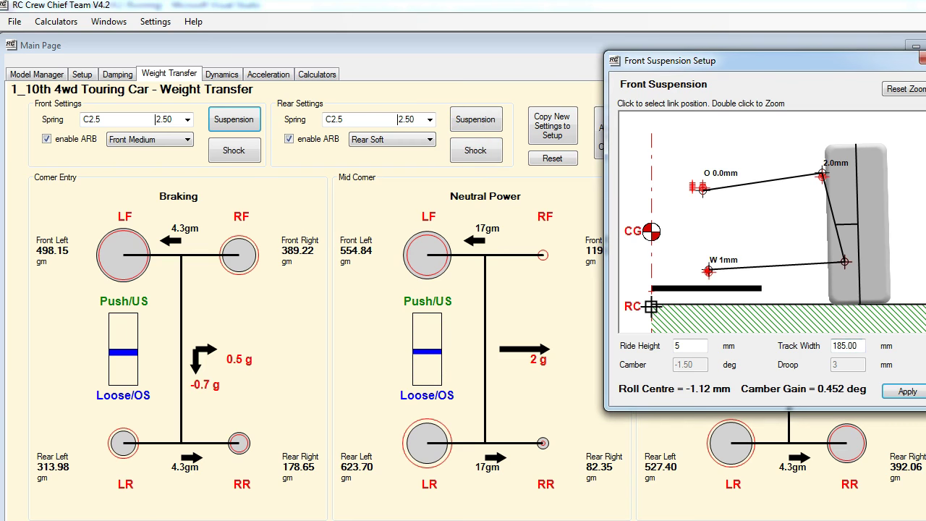
# Switch from the front to the rear suspension geometry and move its window clear of the diagrams
pyautogui.click(920, 61)
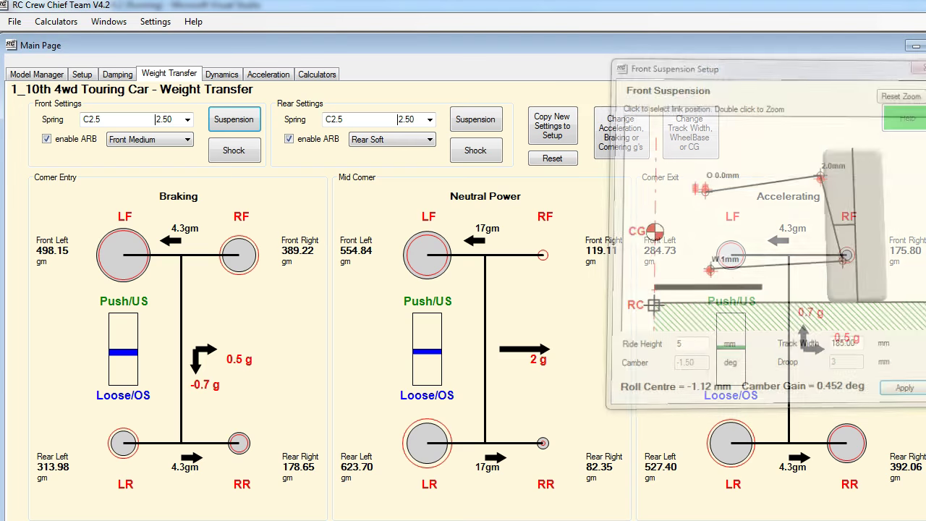
pyautogui.click(485, 126)
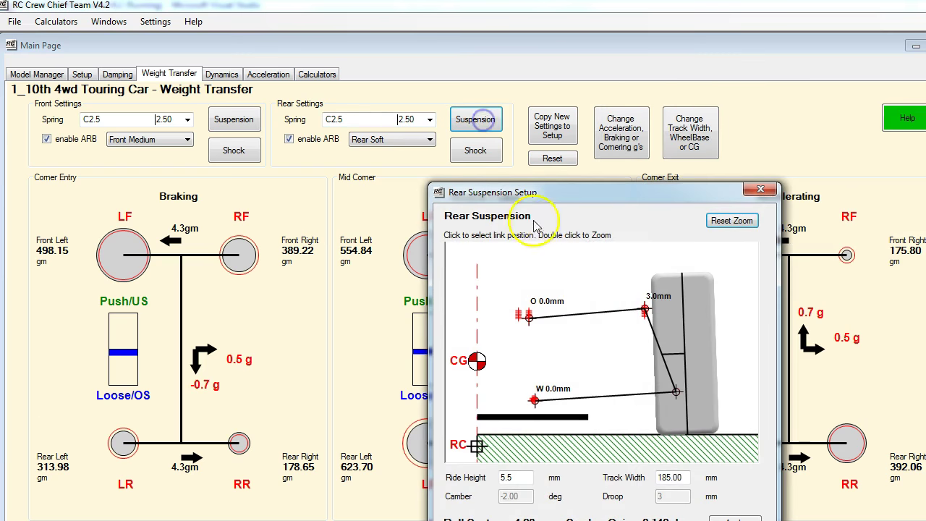
pyautogui.moveTo(585, 192); pyautogui.dragTo(650, 86)
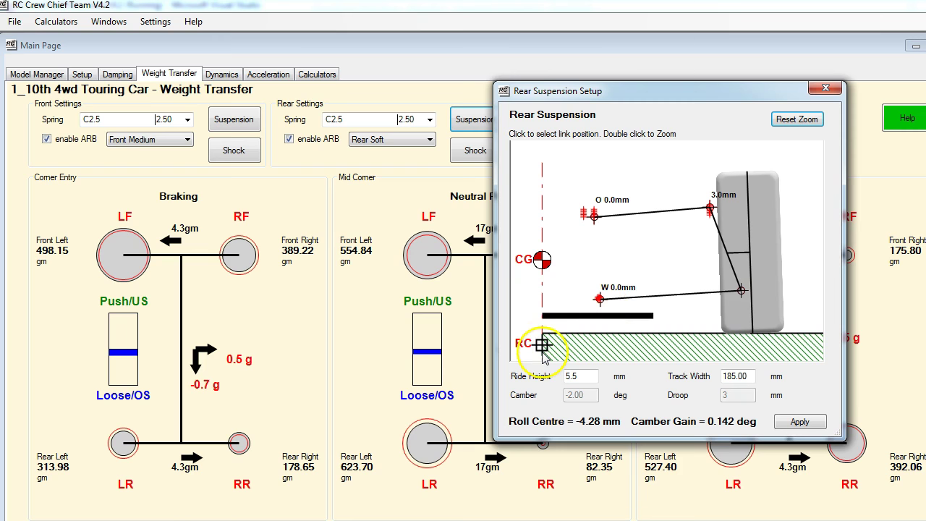
# Move the rear upper link's inner pivot to the 3.0 mm hole, giving a -7.1 mm roll centre
pyautogui.click(601, 311)
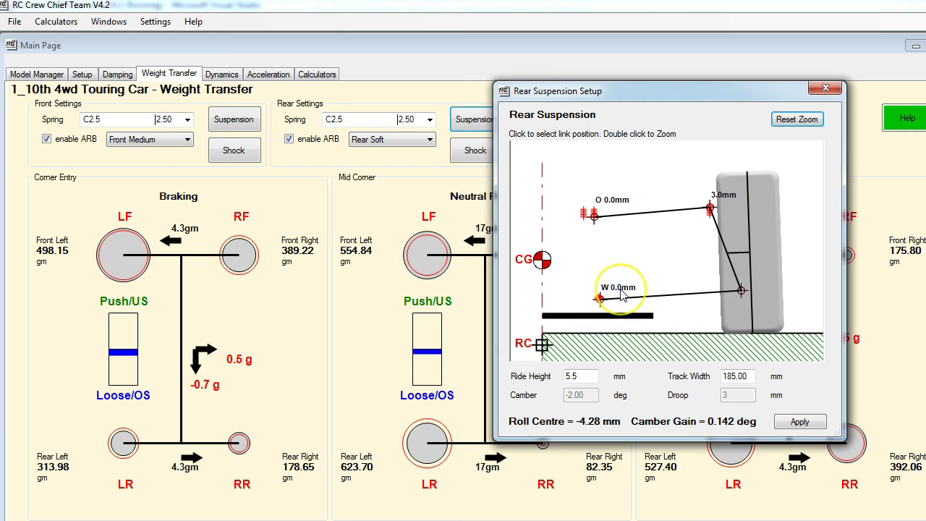
pyautogui.click(620, 295)
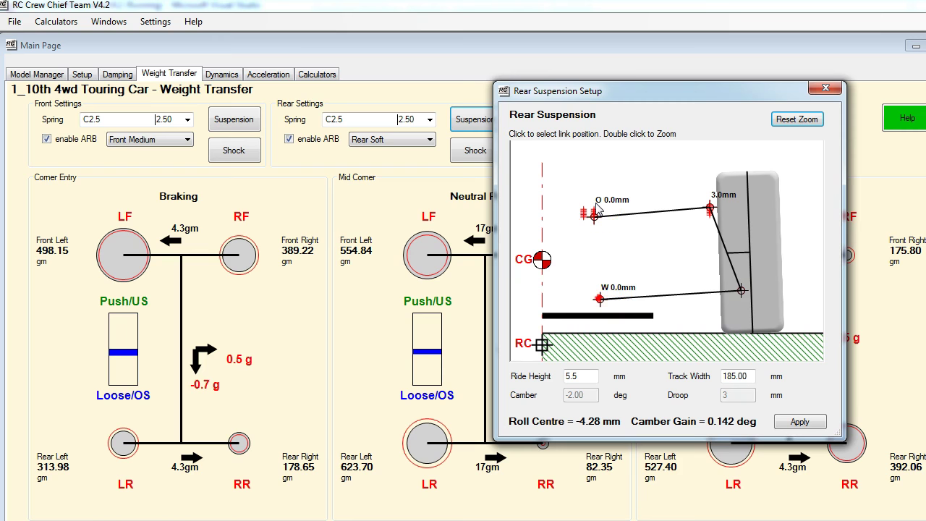
pyautogui.click(711, 211)
pyautogui.click(594, 211)
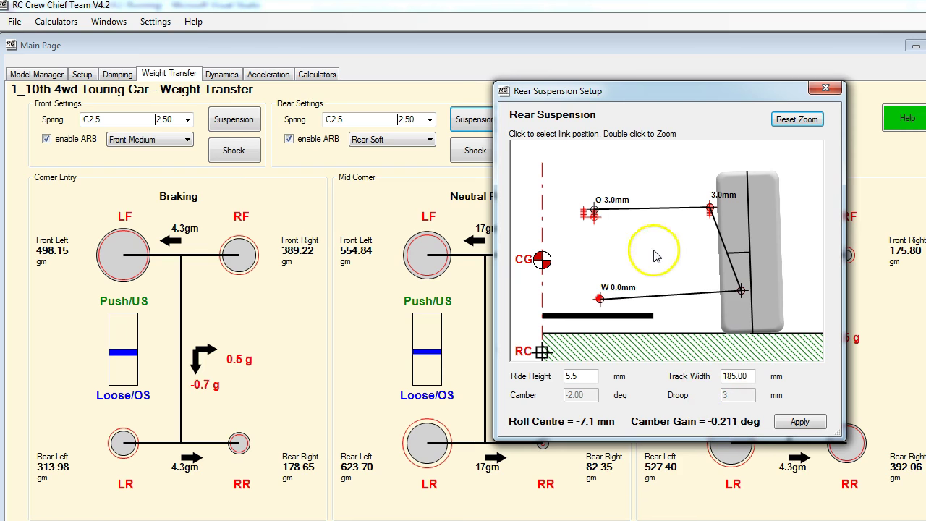
pyautogui.moveTo(714, 223)
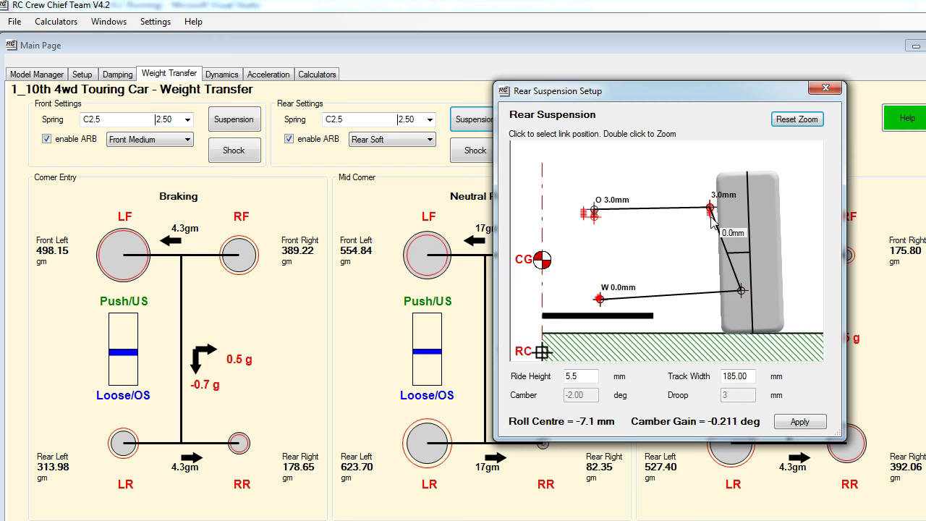
# Apply the pivot change, drop the upper outer link point to 0.0 mm, reapply, and close
pyautogui.click(799, 422)
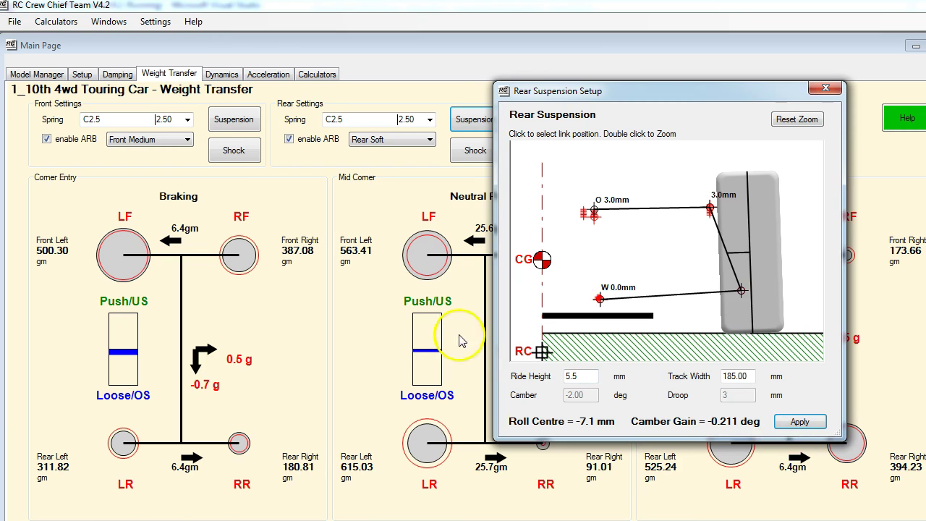
pyautogui.click(711, 214)
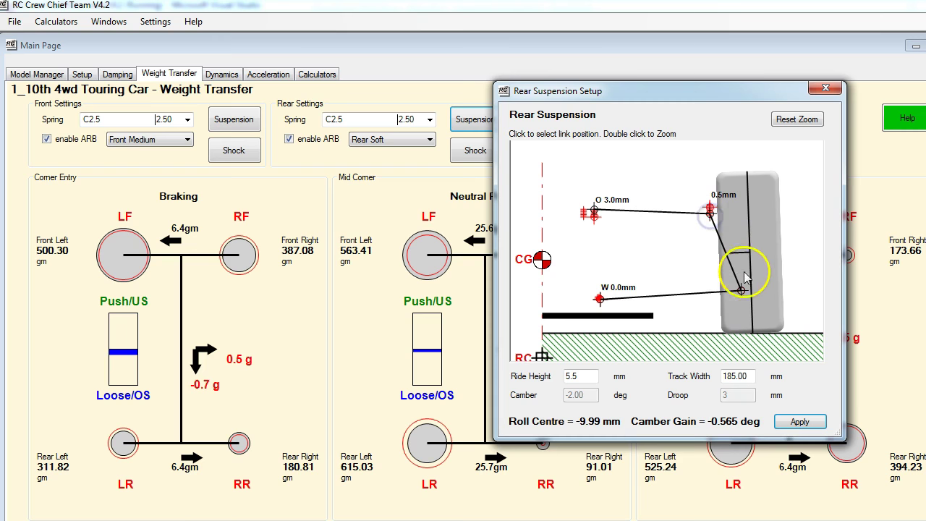
pyautogui.click(709, 213)
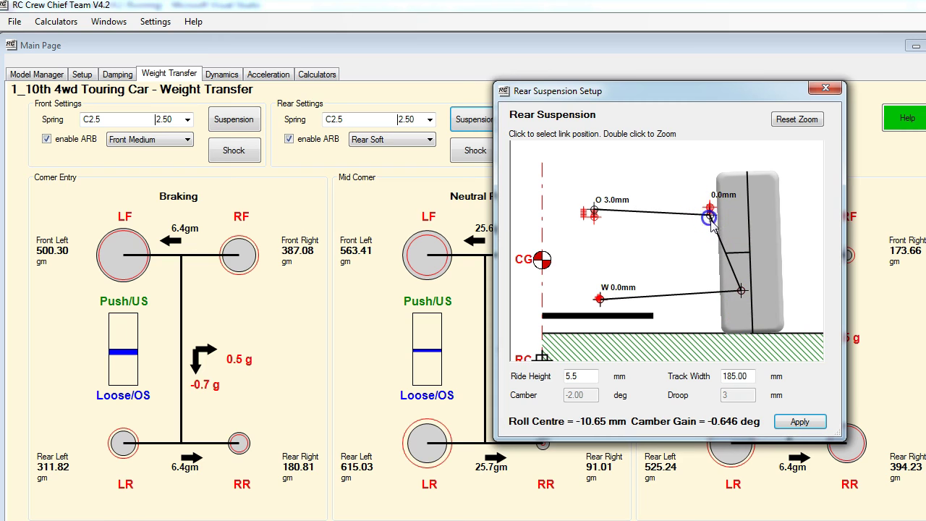
pyautogui.click(808, 424)
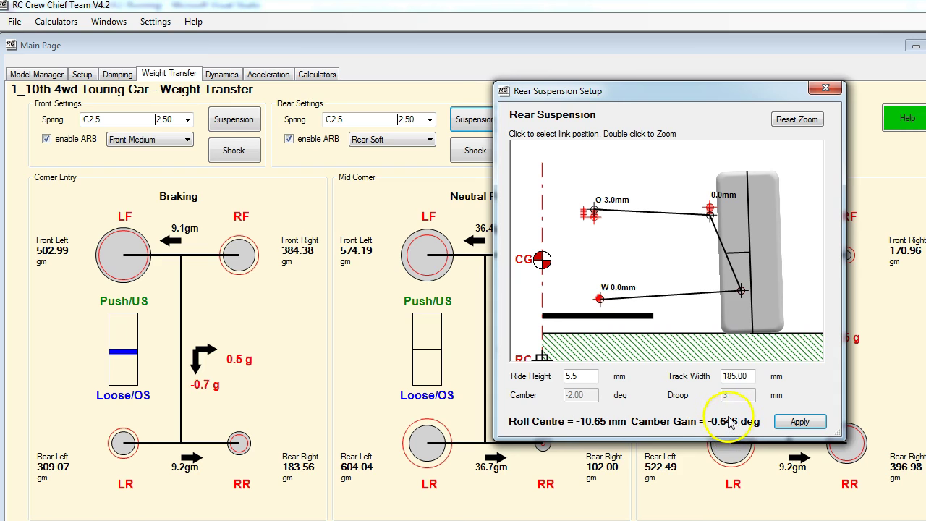
pyautogui.click(826, 88)
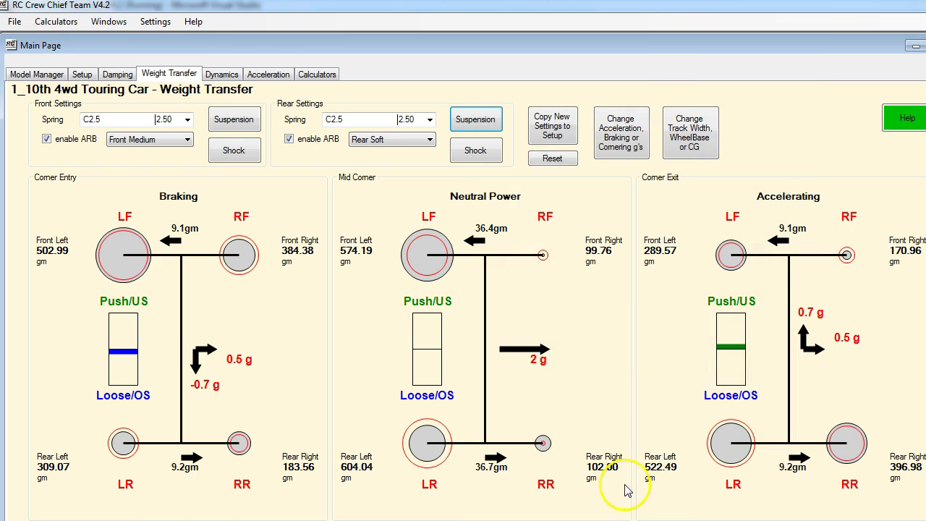
# Copy the modified suspension settings into a new setup using the Create New Setup option
pyautogui.click(551, 137)
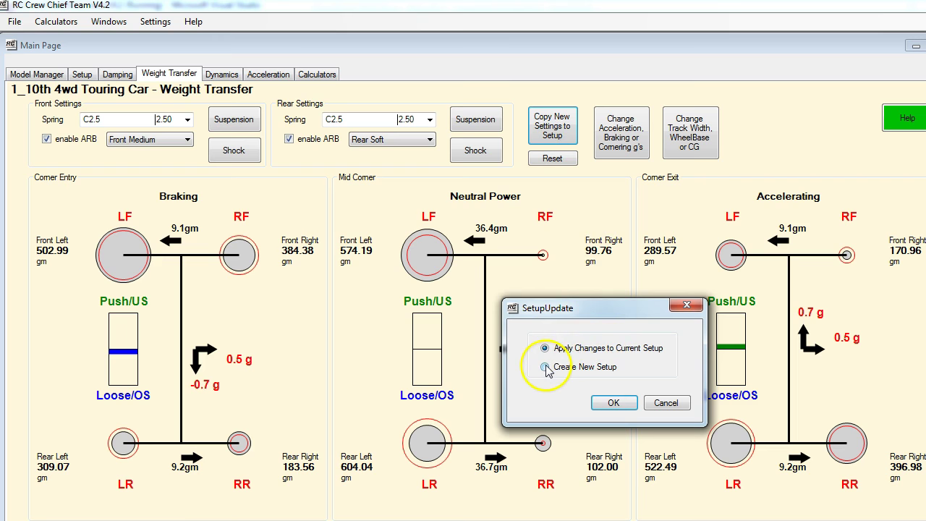
pyautogui.click(545, 368)
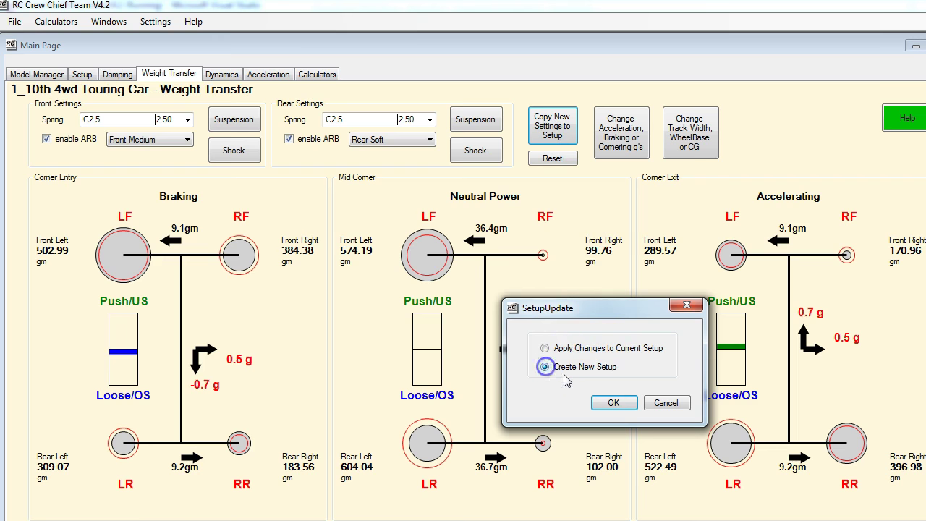
pyautogui.click(613, 403)
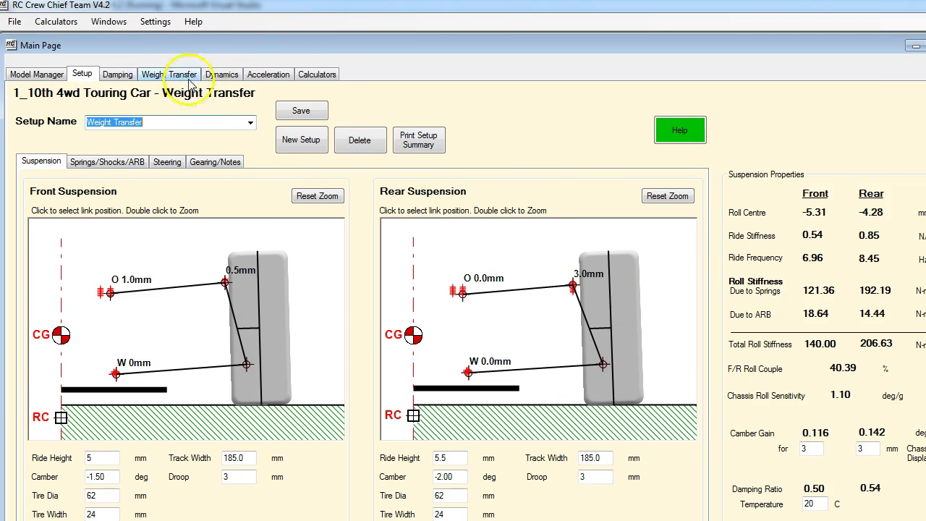
# Load Weight Transfer(1), rename it to 'Weight Transfer RC', and save it
pyautogui.click(249, 123)
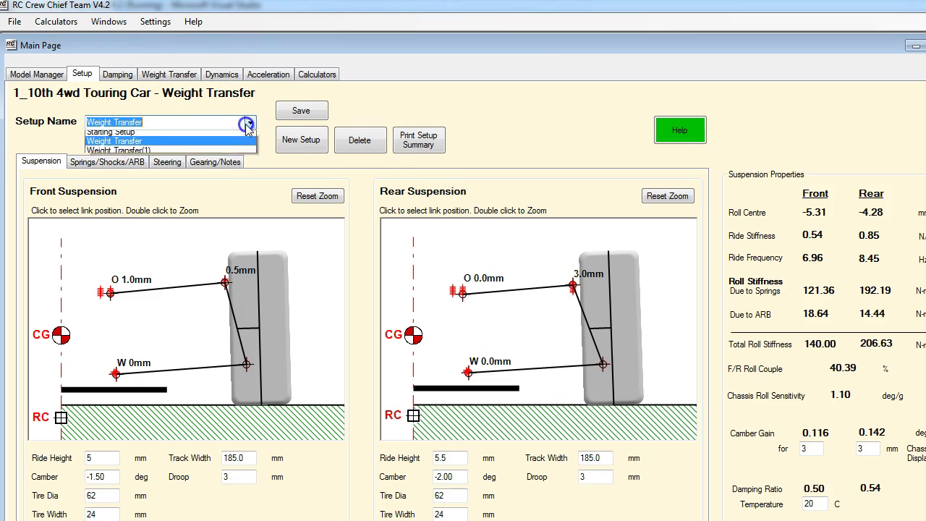
pyautogui.click(137, 156)
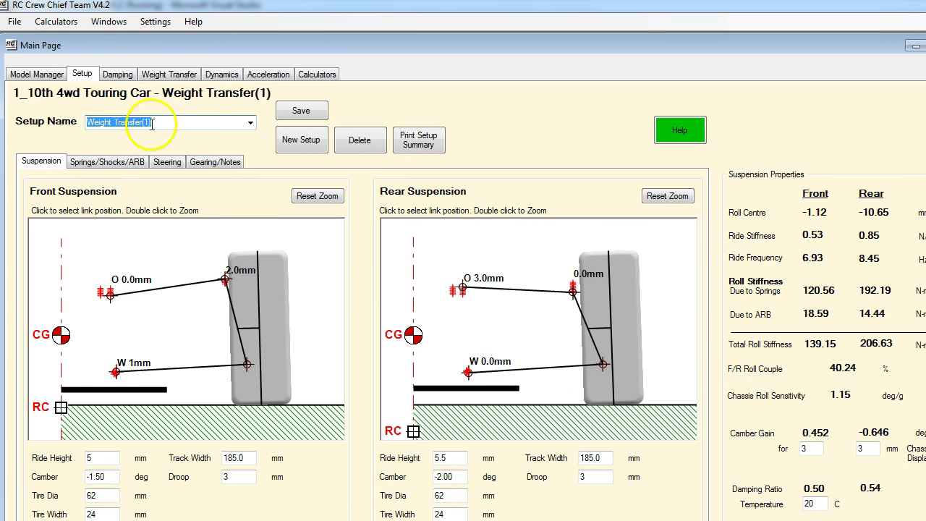
pyautogui.click(150, 122)
pyautogui.moveTo(154, 122); pyautogui.dragTo(143, 121)
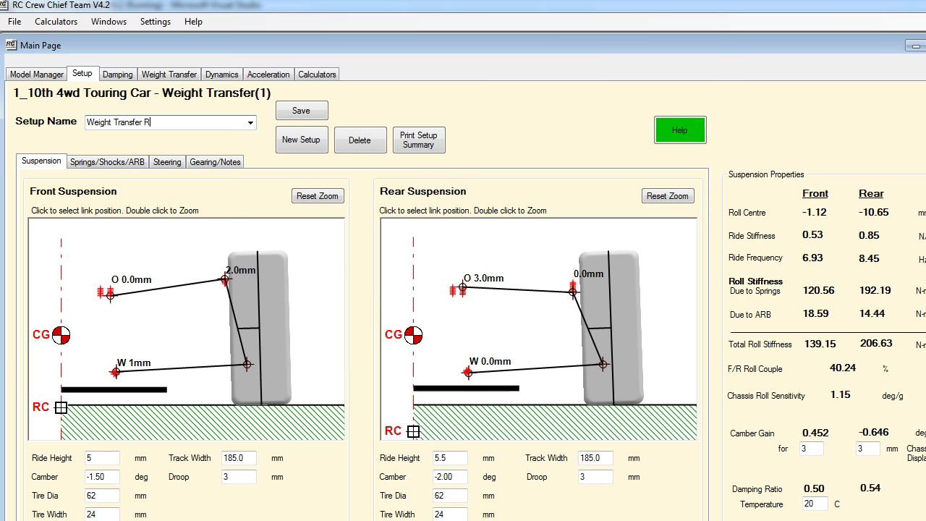
pyautogui.click(301, 110)
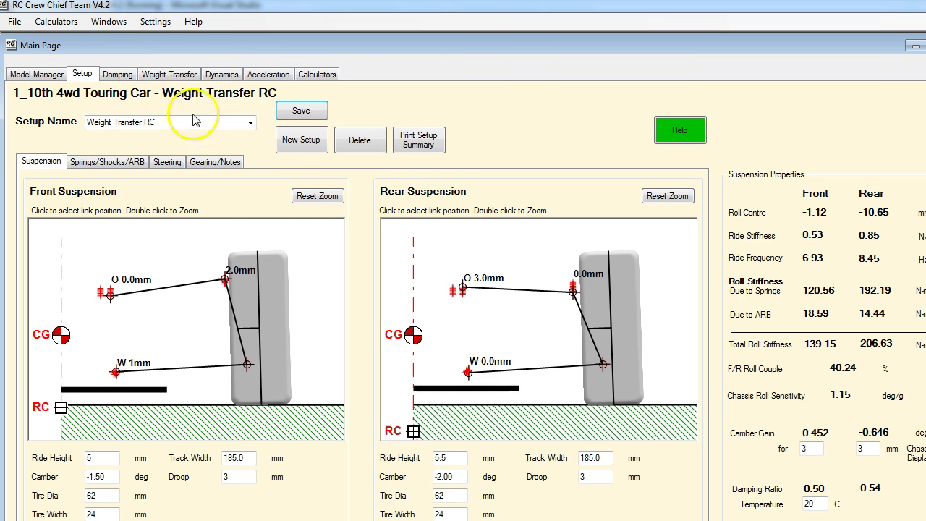
# Reload the original Weight Transfer setup and show its weight transfer diagrams
pyautogui.click(250, 124)
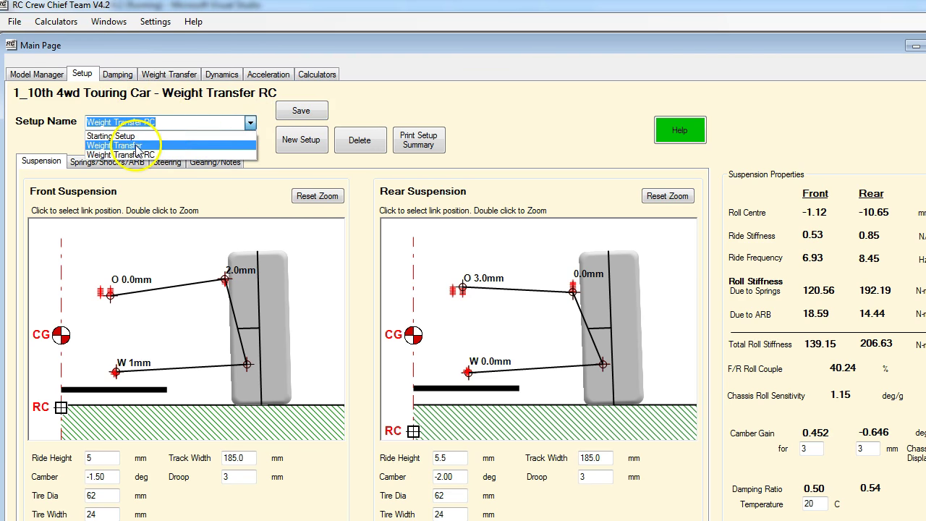
pyautogui.click(134, 145)
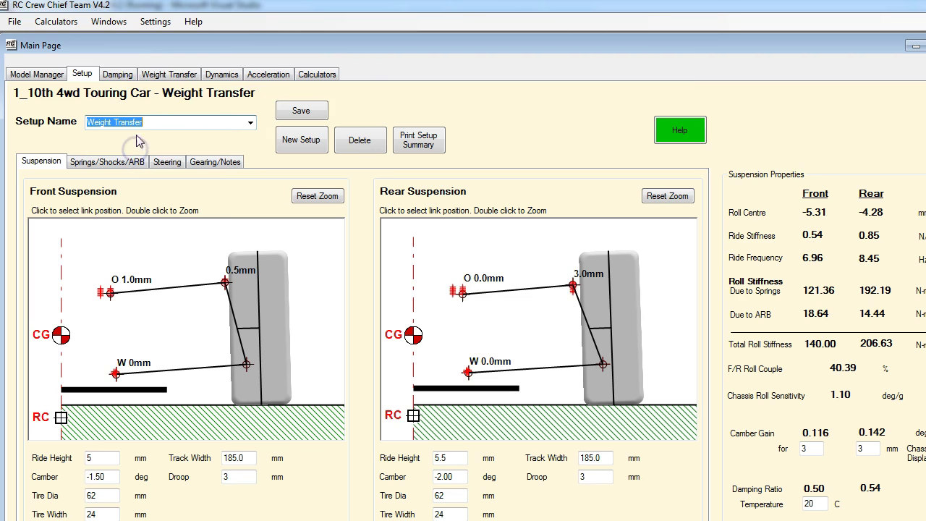
pyautogui.click(169, 74)
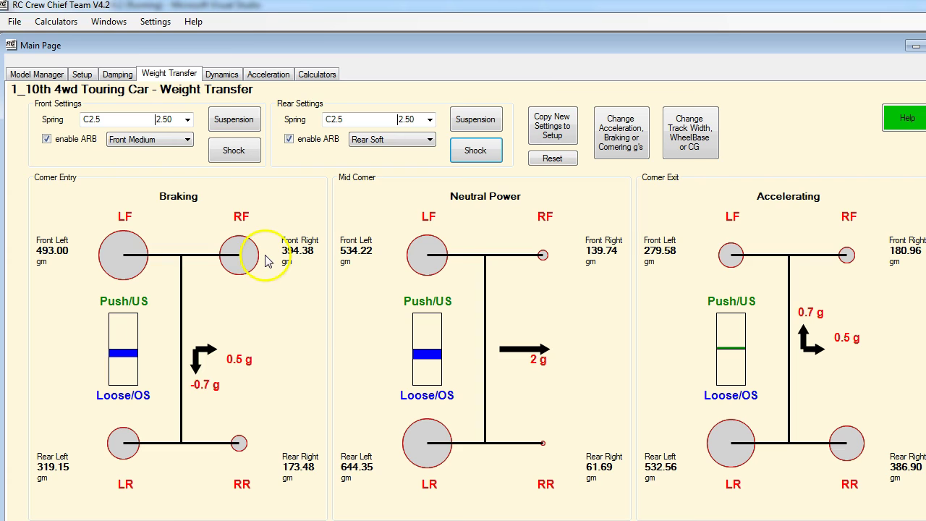
# Move the front shock's top mount to a 9% stiffer hole (0.58 N/mm) and apply it
pyautogui.click(237, 153)
pyautogui.moveTo(546, 205); pyautogui.dragTo(544, 86)
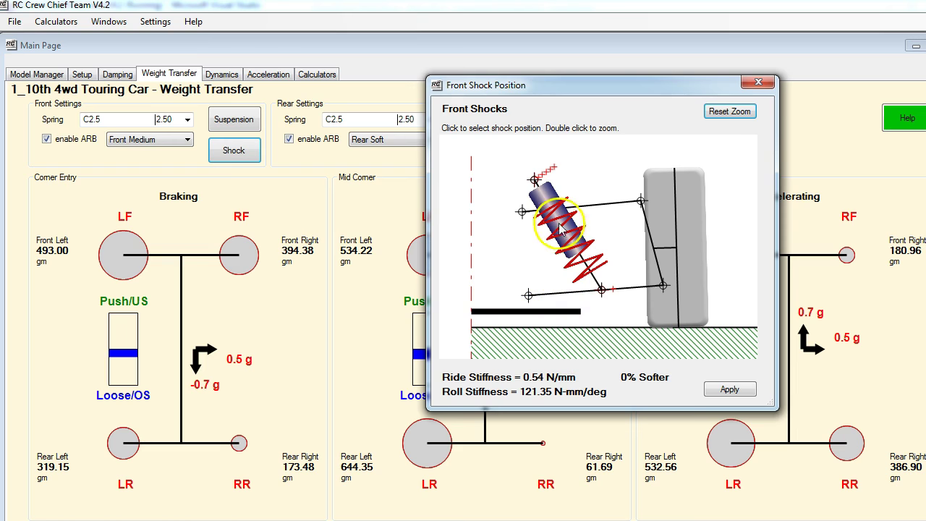
pyautogui.moveTo(568, 83); pyautogui.dragTo(615, 78)
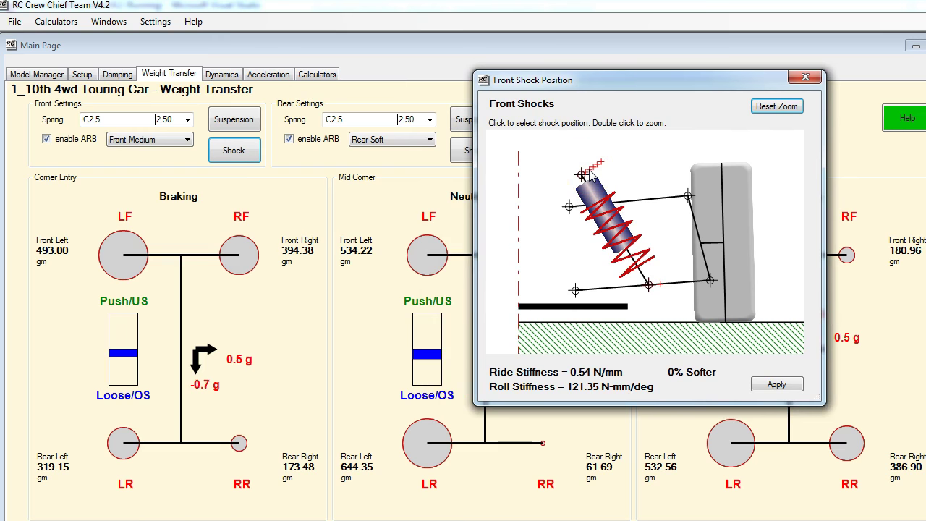
pyautogui.click(589, 168)
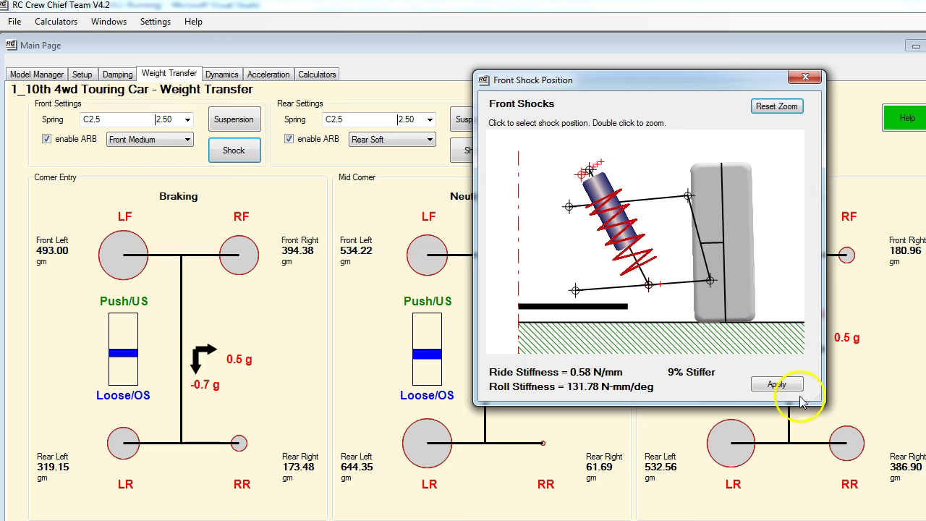
pyautogui.click(775, 385)
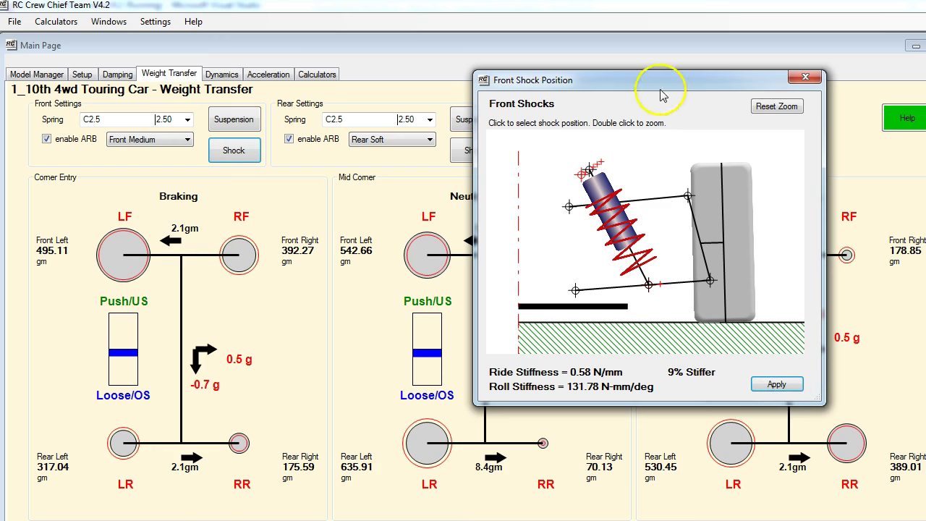
# Move the front shock top mount further to reach 0.64 N/mm (20% stiffer), apply, and close
pyautogui.moveTo(654, 78); pyautogui.dragTo(695, 67)
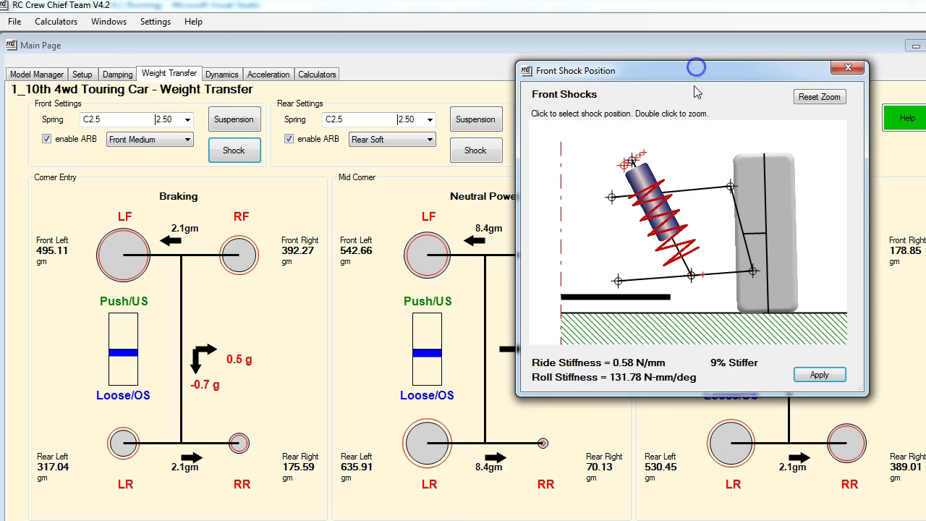
pyautogui.click(640, 156)
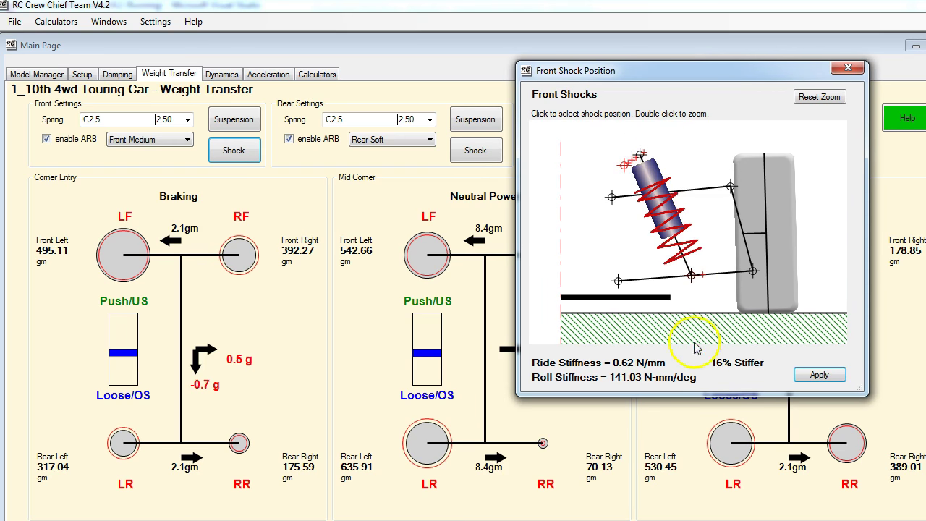
pyautogui.click(817, 375)
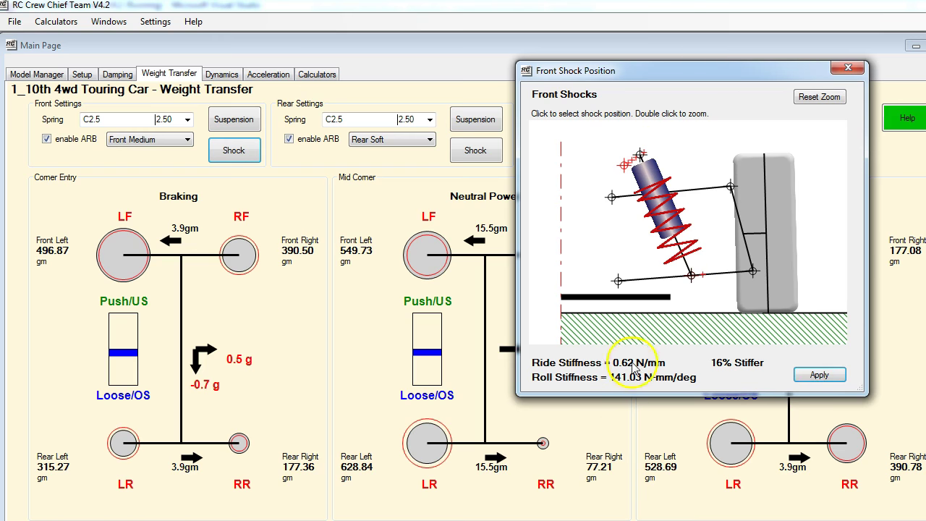
pyautogui.click(643, 153)
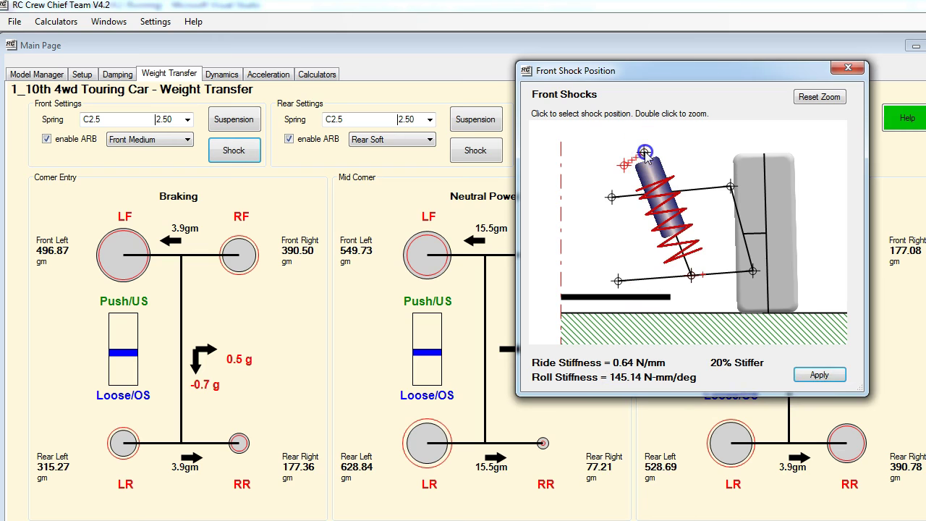
pyautogui.click(818, 376)
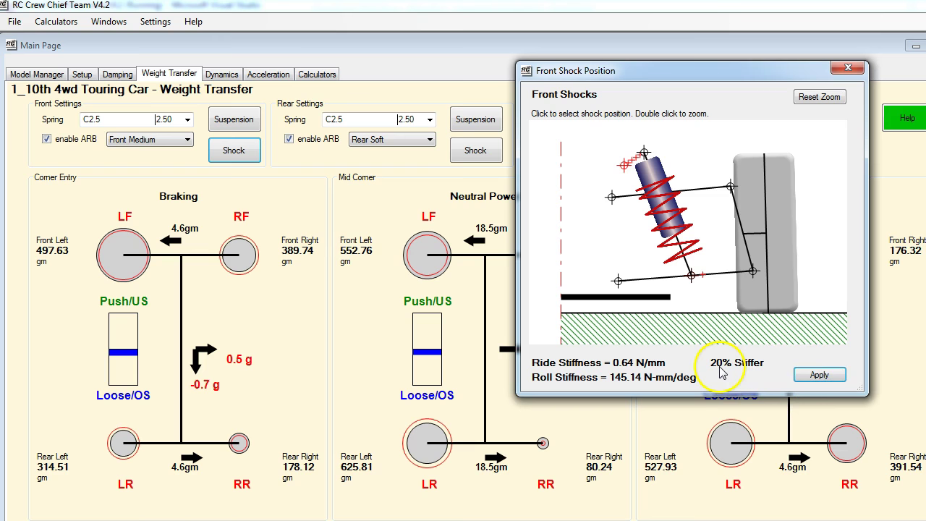
pyautogui.click(849, 68)
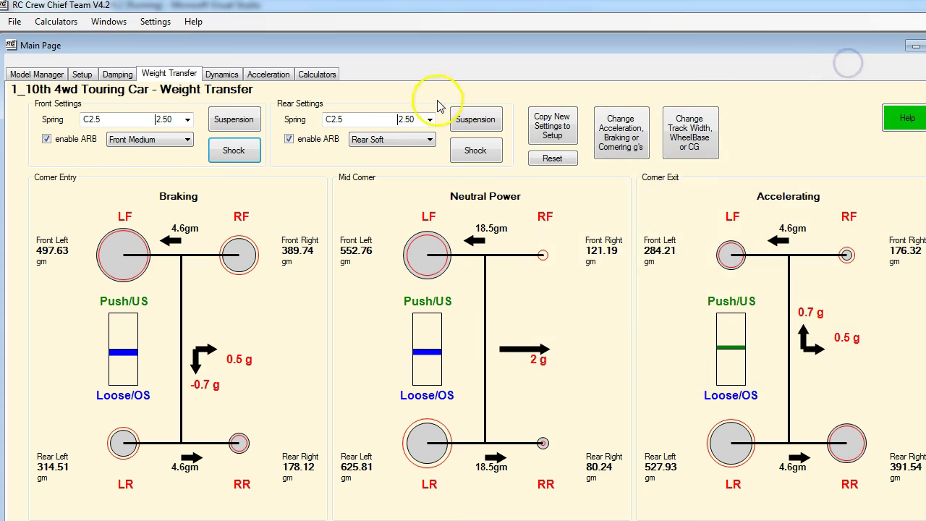
# Soften the rear shock 9% to 0.77 N/mm by moving its top mount, apply, and close
pyautogui.click(477, 152)
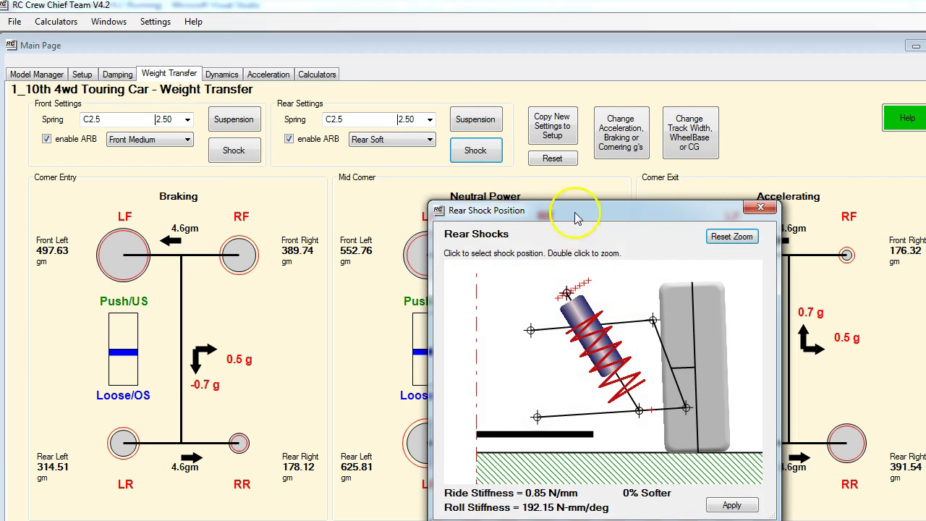
pyautogui.moveTo(577, 217); pyautogui.dragTo(667, 80)
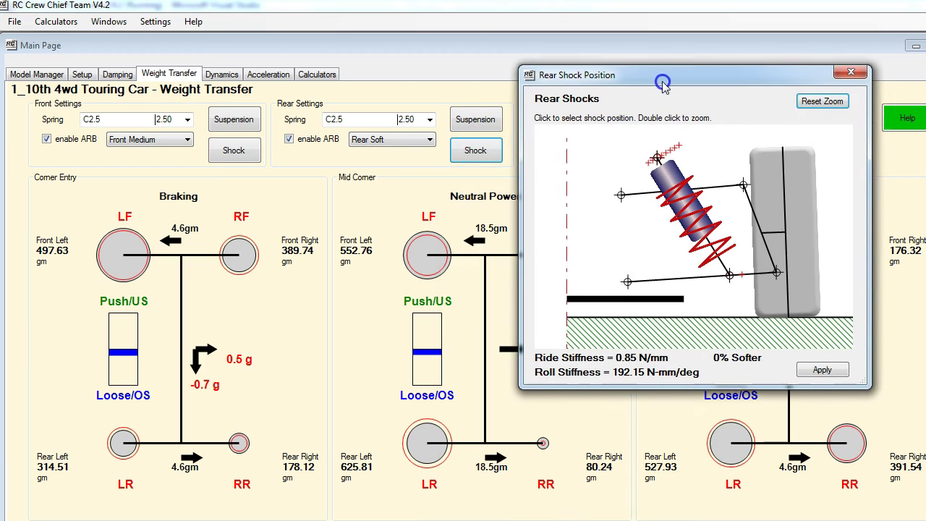
pyautogui.click(648, 160)
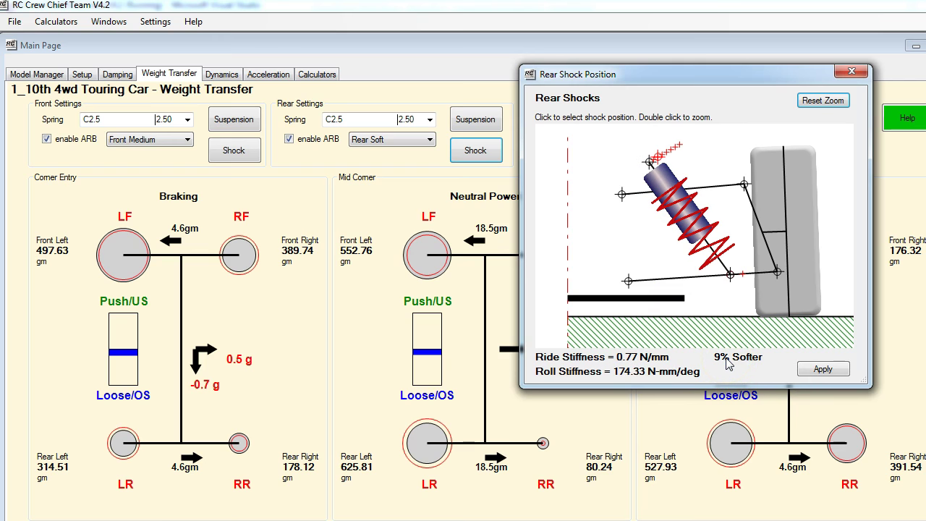
pyautogui.click(821, 369)
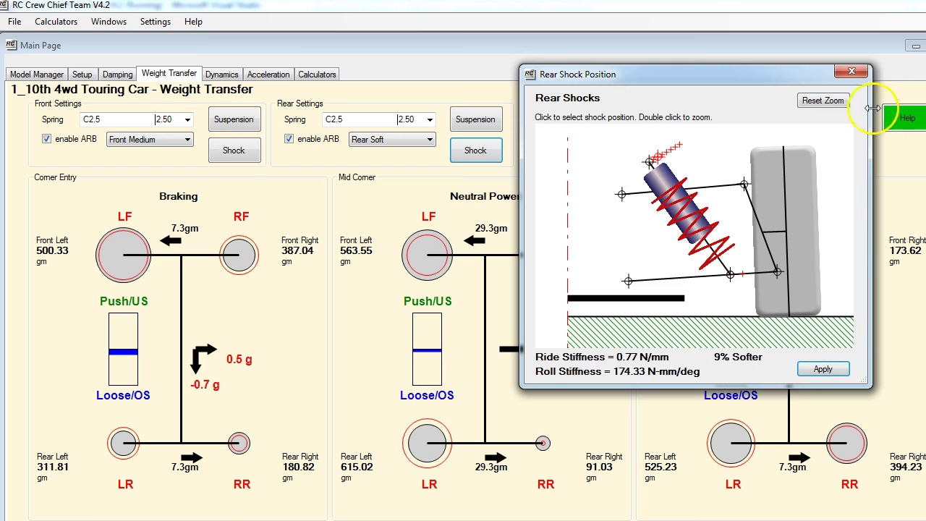
pyautogui.click(849, 73)
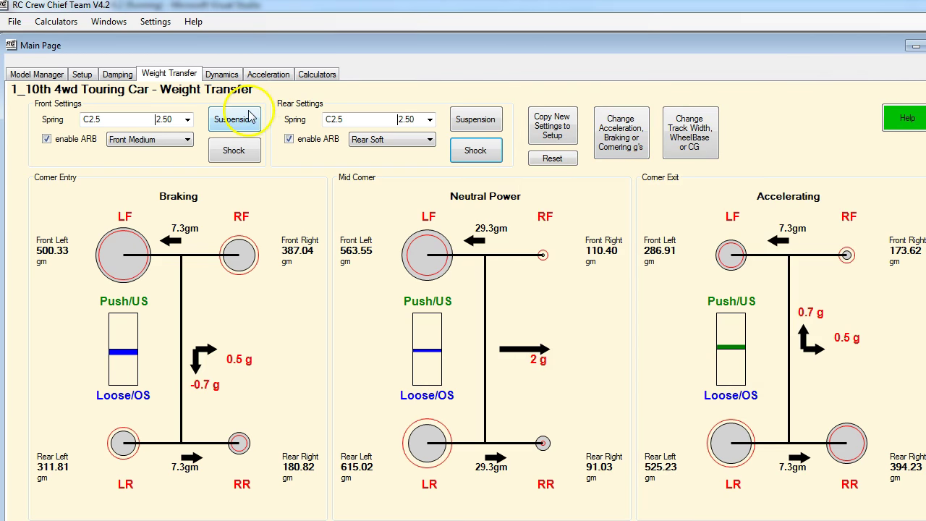
# Move the front shock's lower mount further outboard on the arm and apply the stiffer result
pyautogui.click(234, 150)
pyautogui.moveTo(600, 219); pyautogui.dragTo(707, 101)
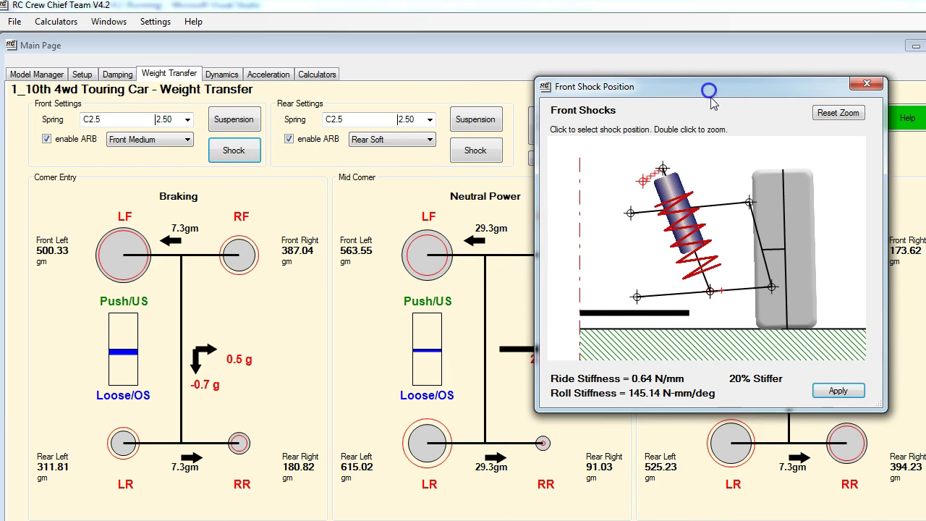
pyautogui.click(709, 293)
pyautogui.click(725, 290)
pyautogui.click(722, 291)
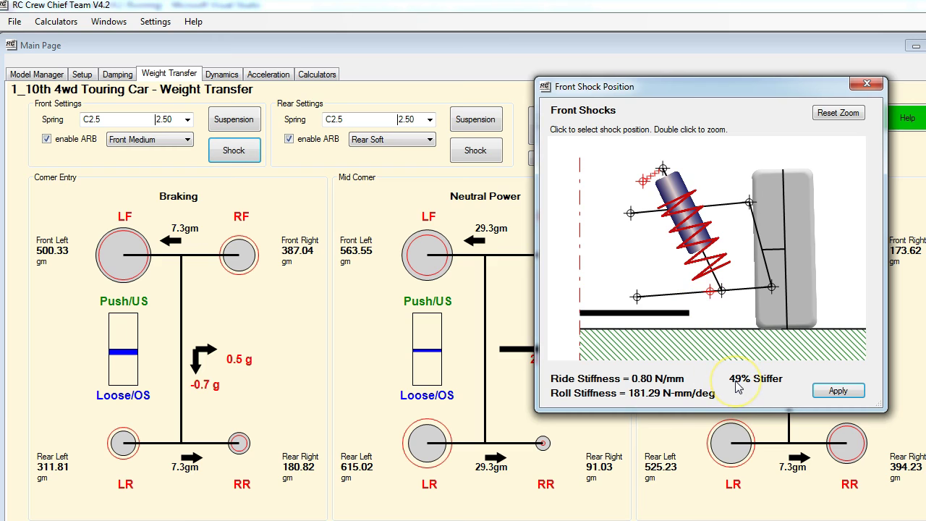
pyautogui.click(839, 391)
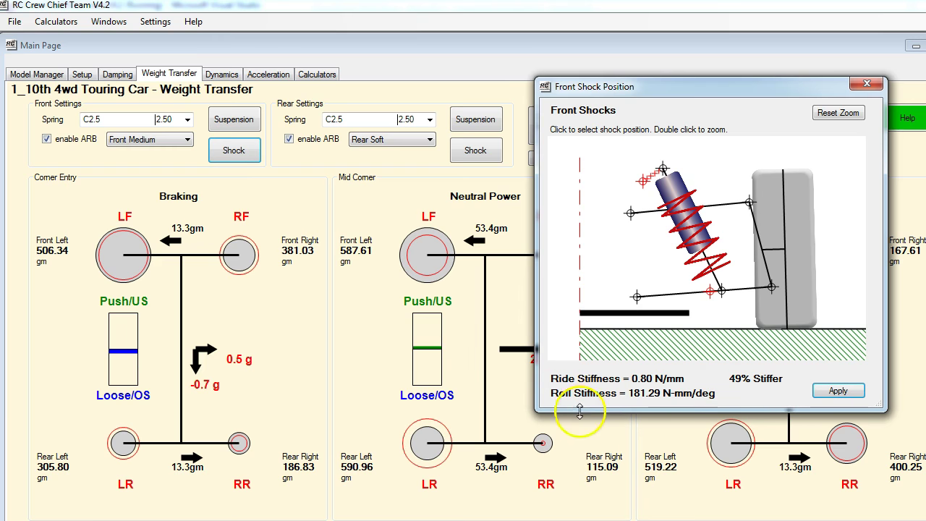
# Adjust the front shock mounts to reach 0.74 N/mm (39% stiffer), apply, and close the view
pyautogui.click(655, 175)
pyautogui.click(839, 390)
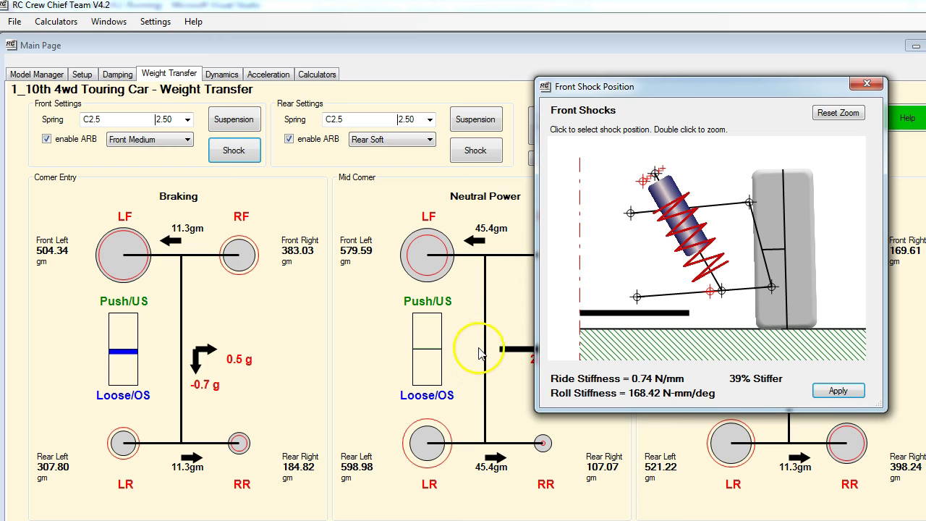
pyautogui.click(840, 389)
pyautogui.click(724, 324)
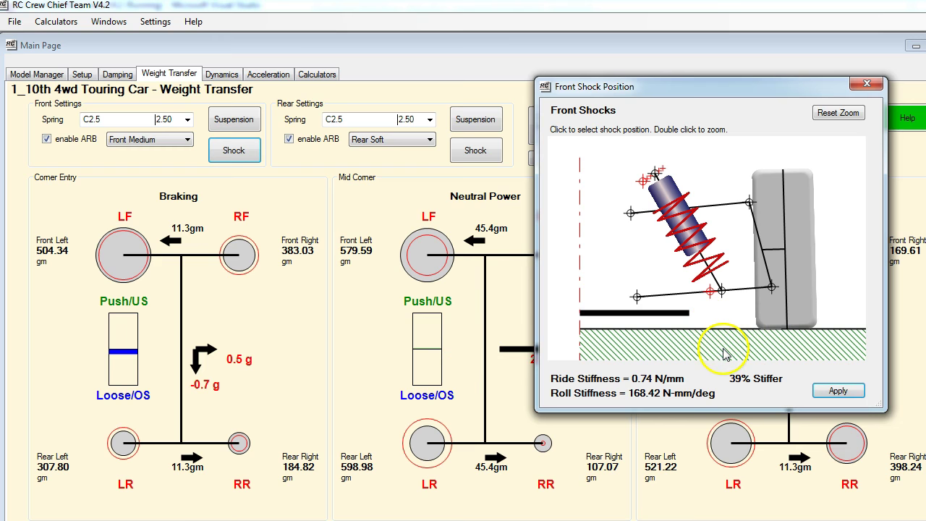
pyautogui.click(730, 338)
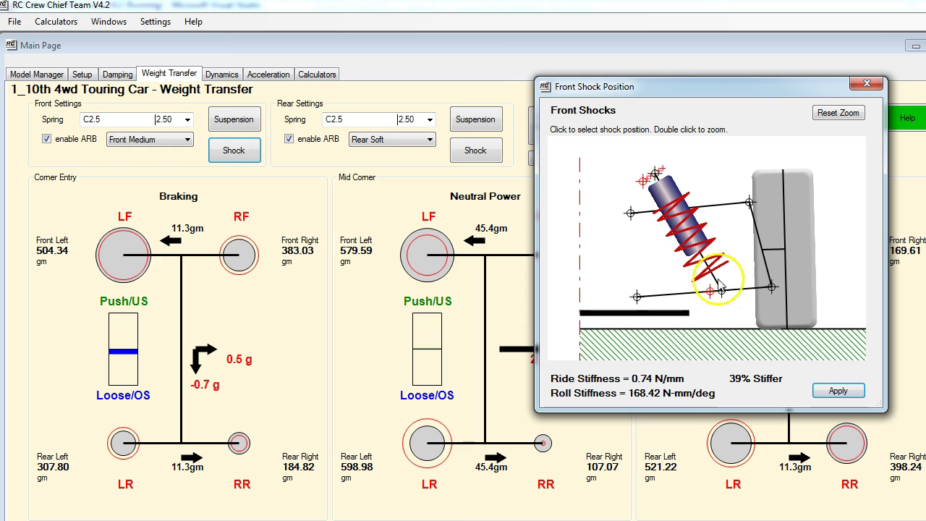
pyautogui.click(837, 391)
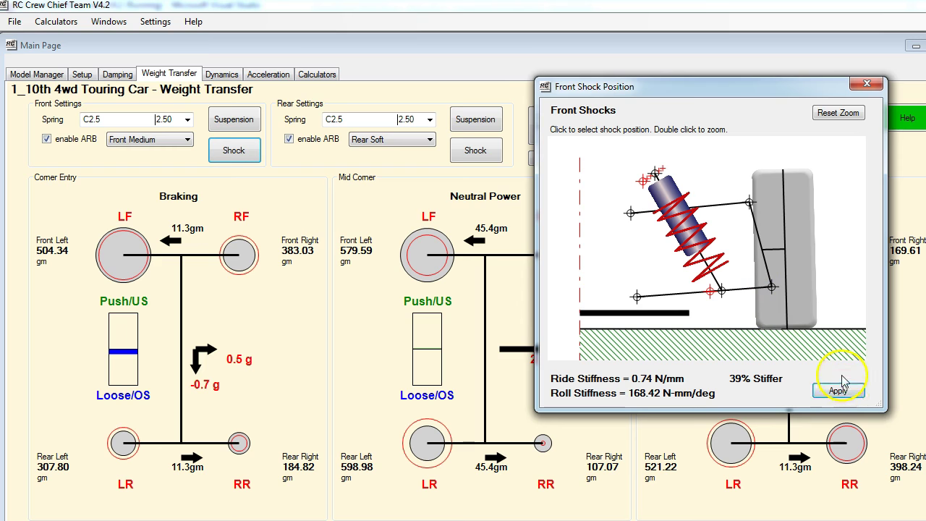
pyautogui.click(867, 84)
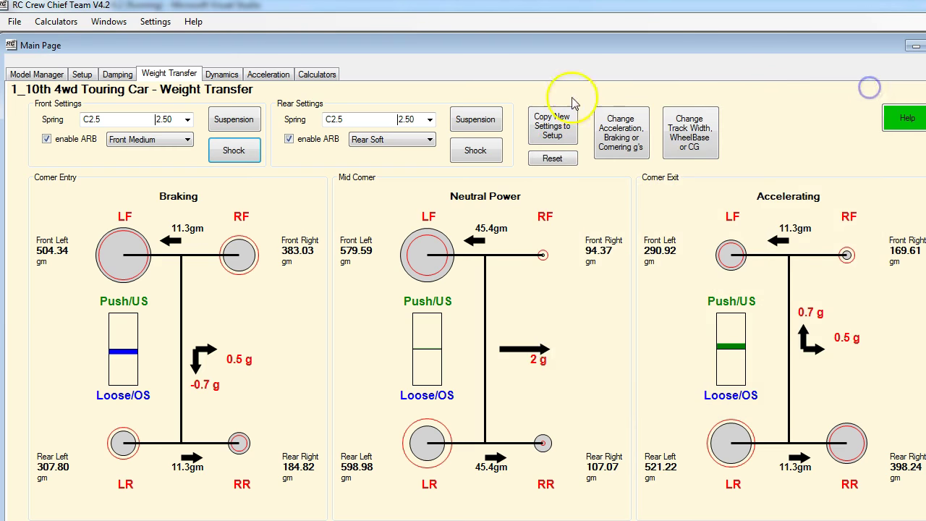
# Copy the shock changes into a new setup and load Weight Transfer(1)
pyautogui.click(556, 139)
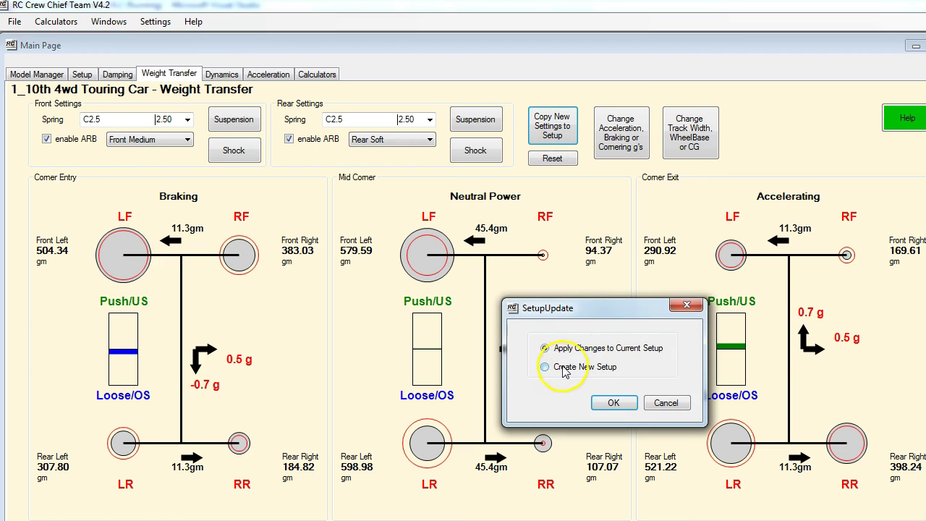
pyautogui.click(613, 402)
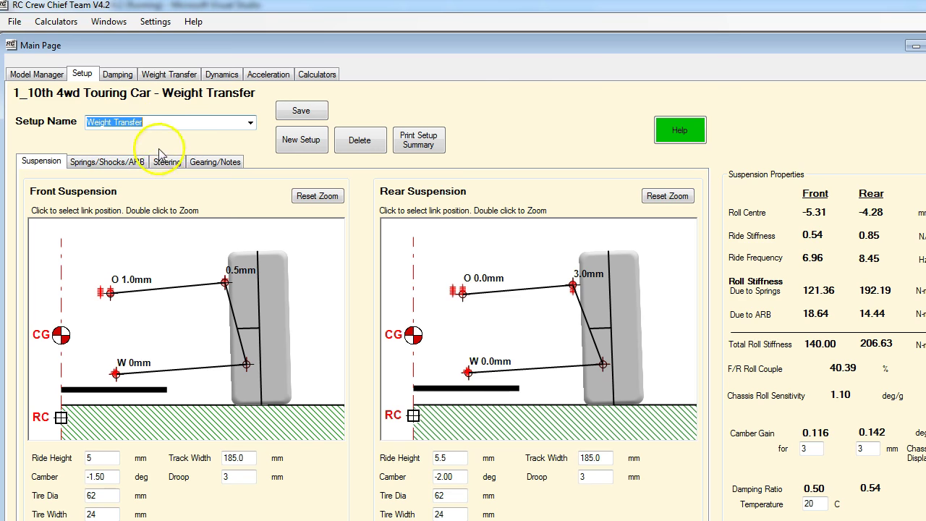
pyautogui.click(251, 123)
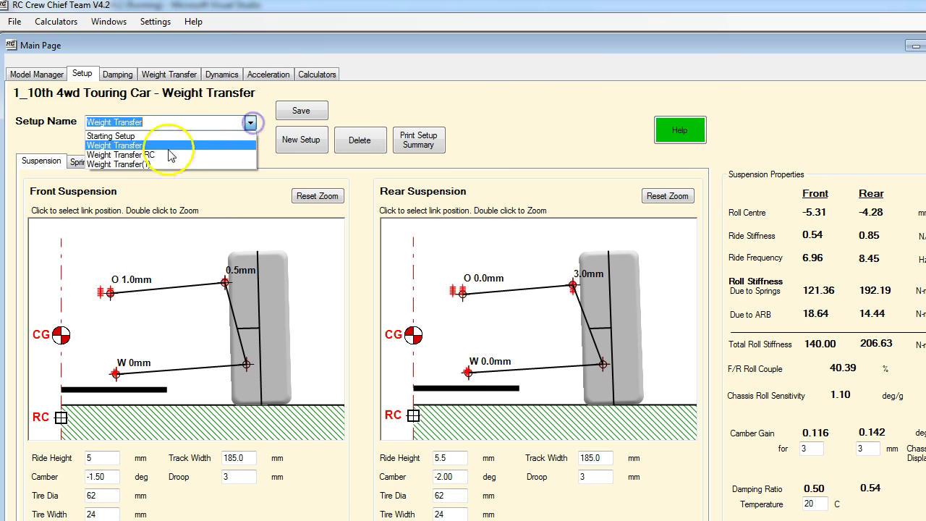
pyautogui.click(149, 165)
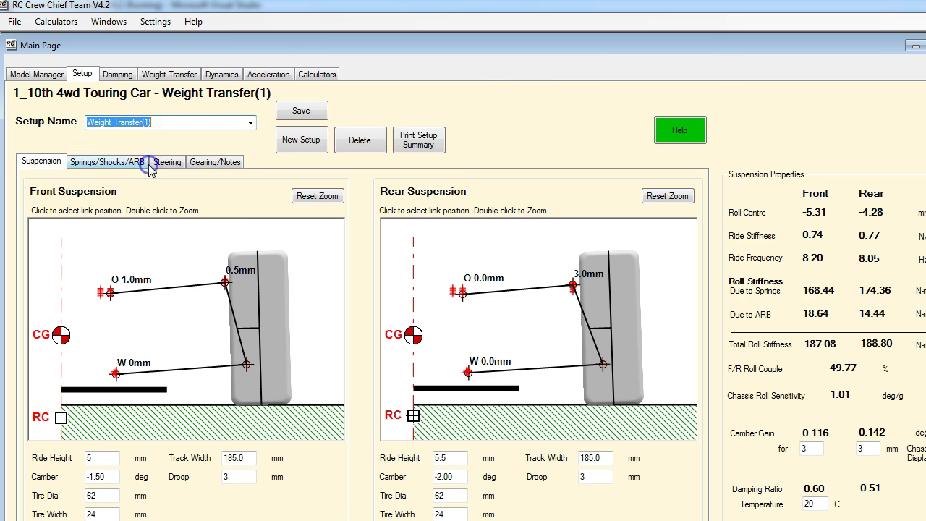
# Rename the setup to 'Weight Transfer Shock Ang' and save it
pyautogui.click(143, 122)
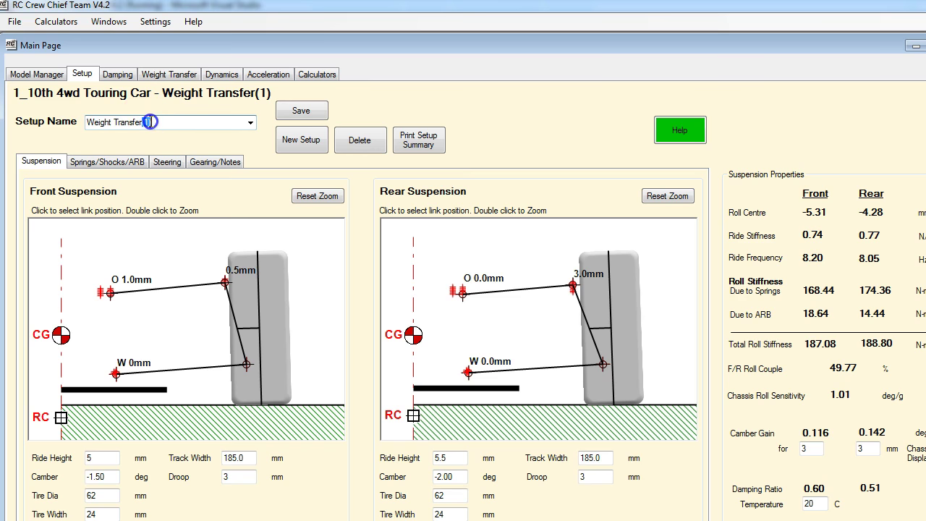
pyautogui.moveTo(149, 122); pyautogui.dragTo(152, 122)
pyautogui.click(303, 112)
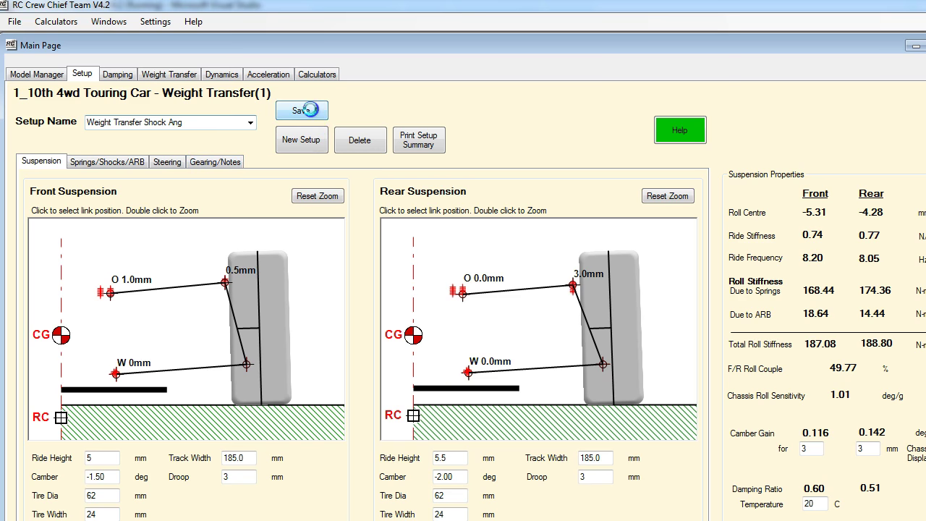
pyautogui.click(250, 122)
# Load Weight Transfer and raise its front spring through C2.7 and C2.9 to C3.0 in weight-transfer analysis
pyautogui.click(172, 150)
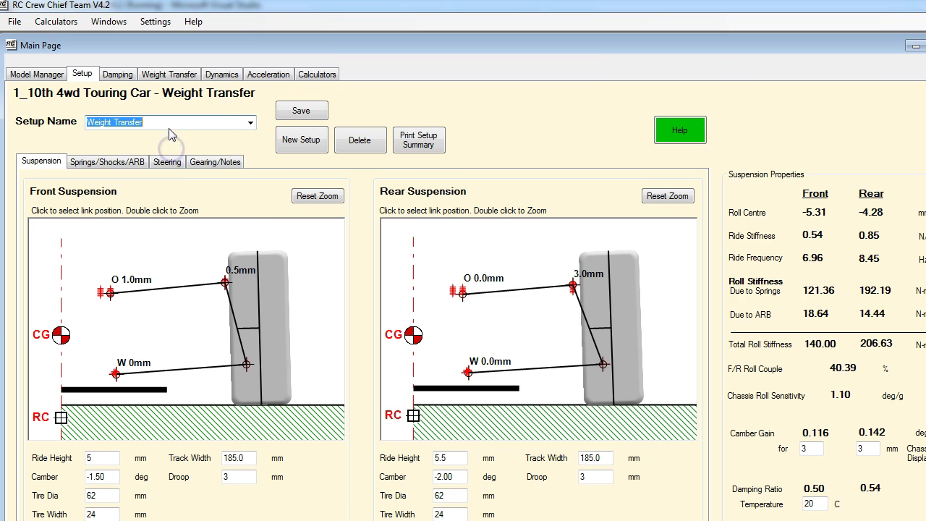
pyautogui.click(175, 72)
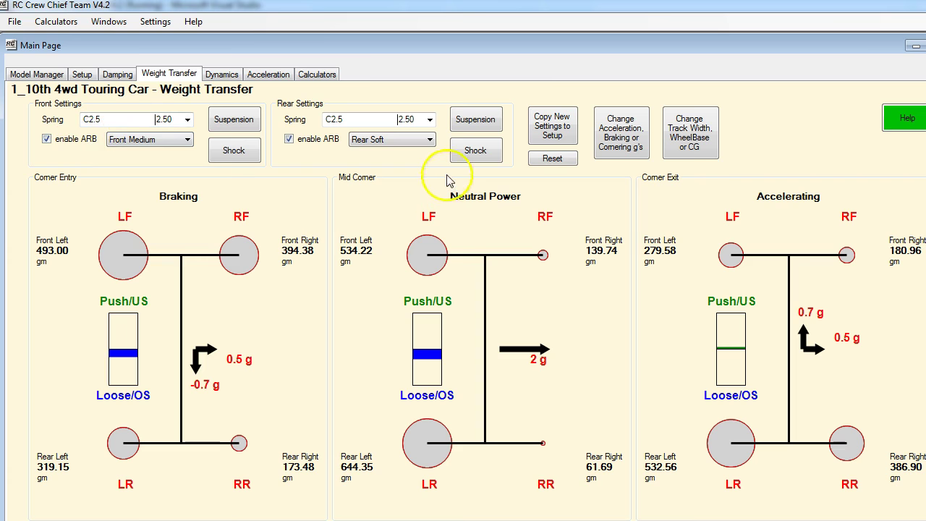
pyautogui.click(187, 120)
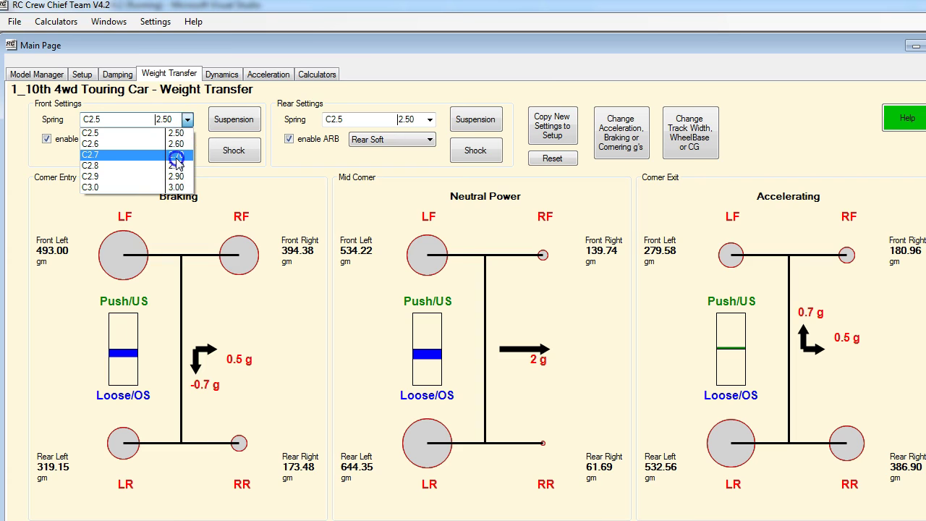
pyautogui.click(177, 155)
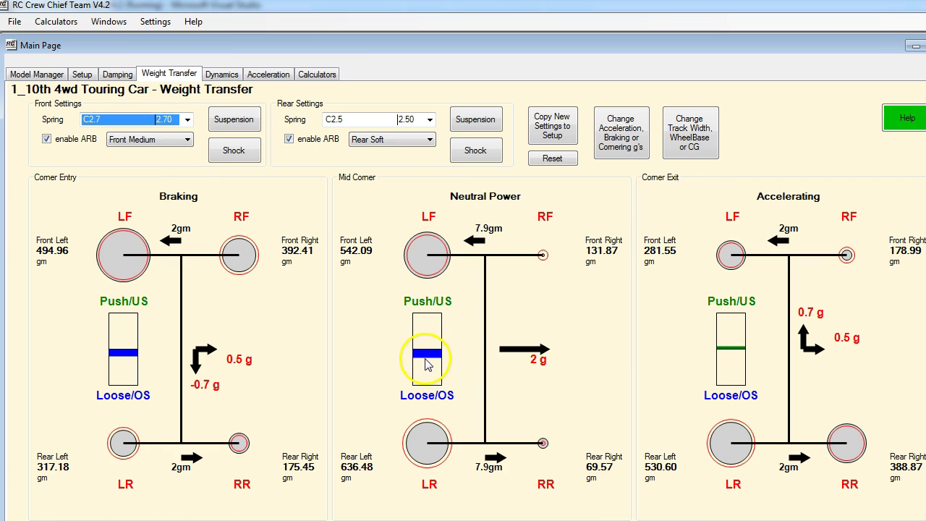
pyautogui.click(186, 120)
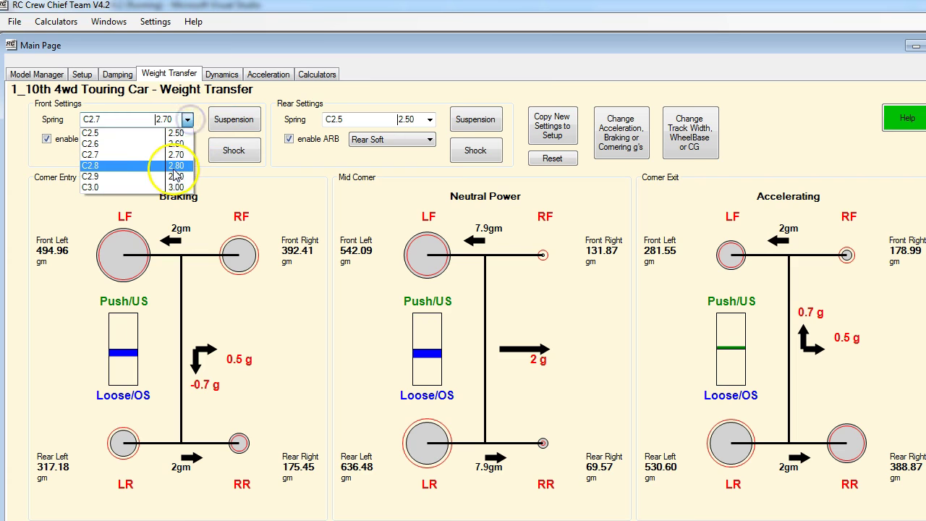
pyautogui.click(175, 176)
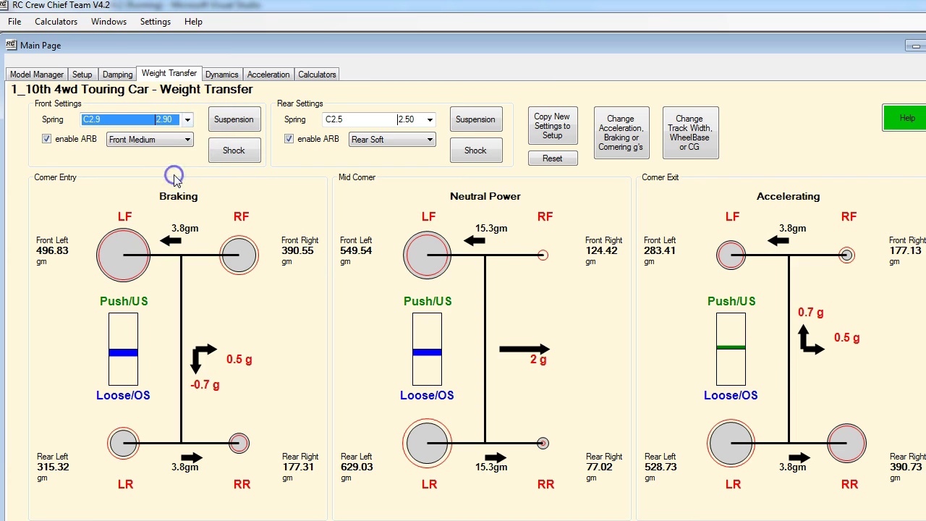
pyautogui.click(188, 120)
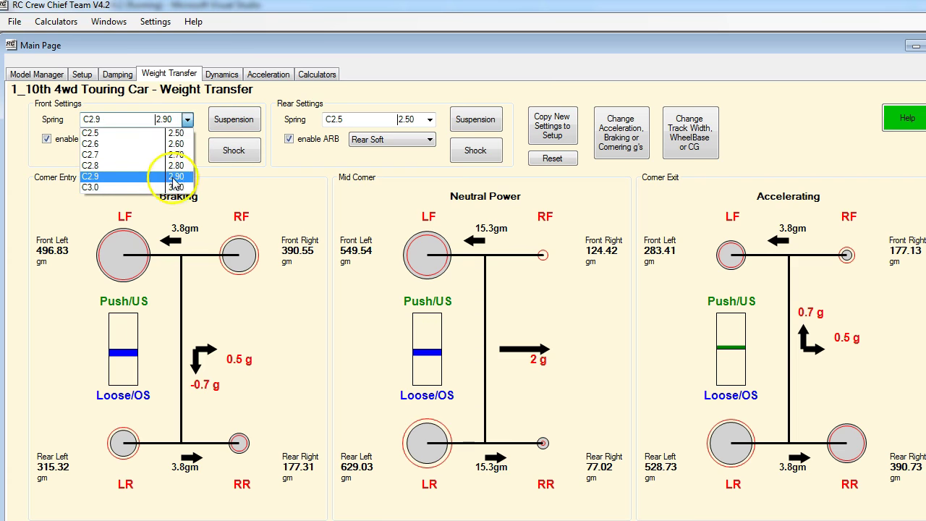
pyautogui.click(172, 185)
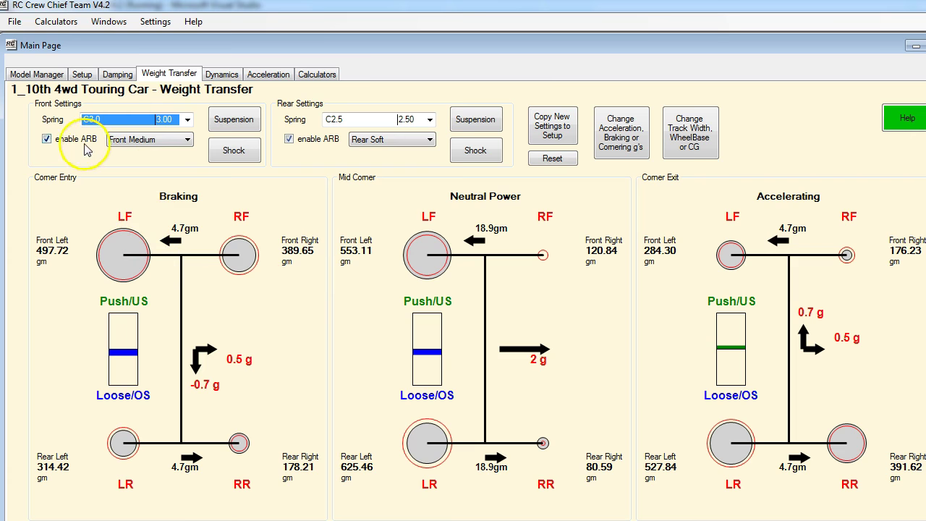
# Set the front anti-roll bar to Front Stiff, keep rear spring C2.5, and disable the rear ARB
pyautogui.click(137, 140)
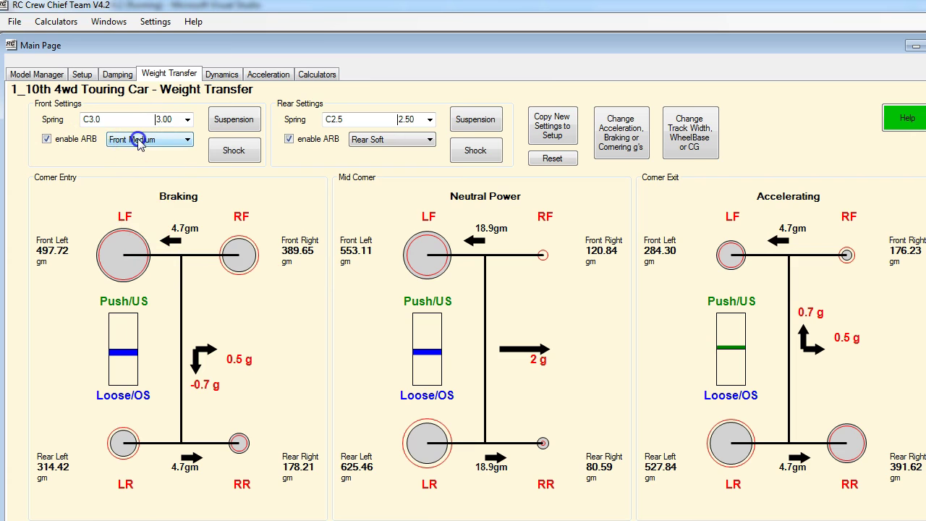
pyautogui.click(139, 172)
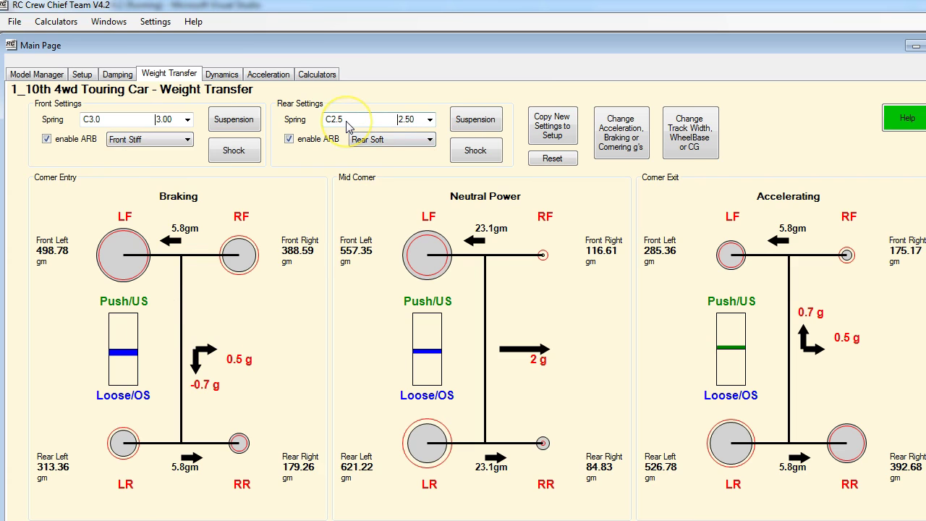
pyautogui.click(429, 120)
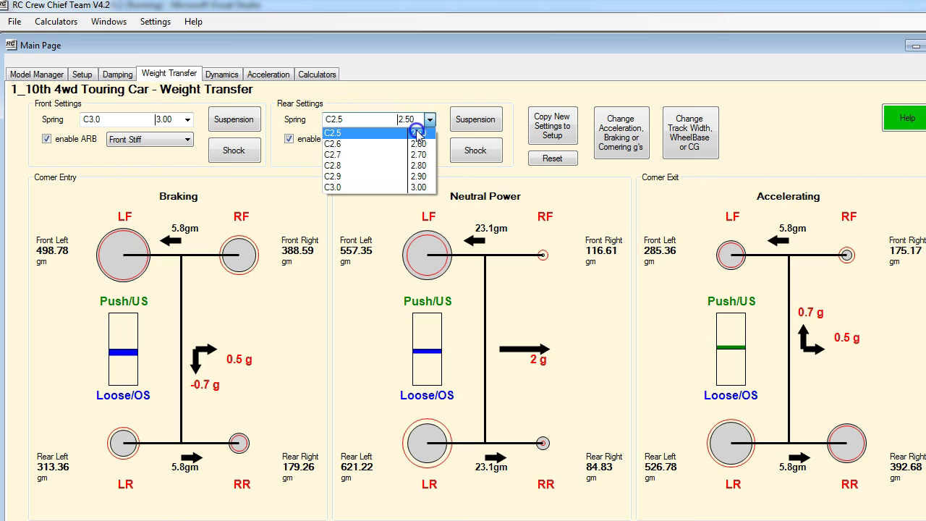
pyautogui.click(418, 134)
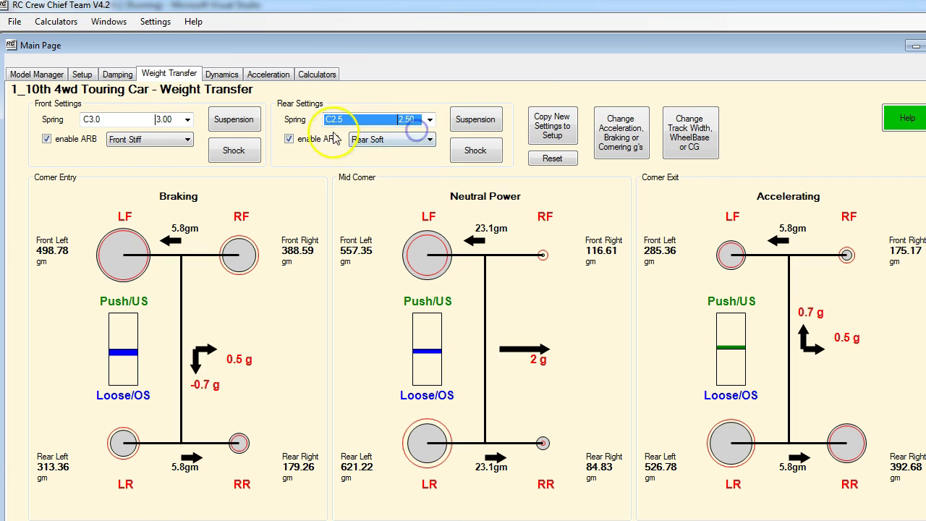
pyautogui.click(289, 139)
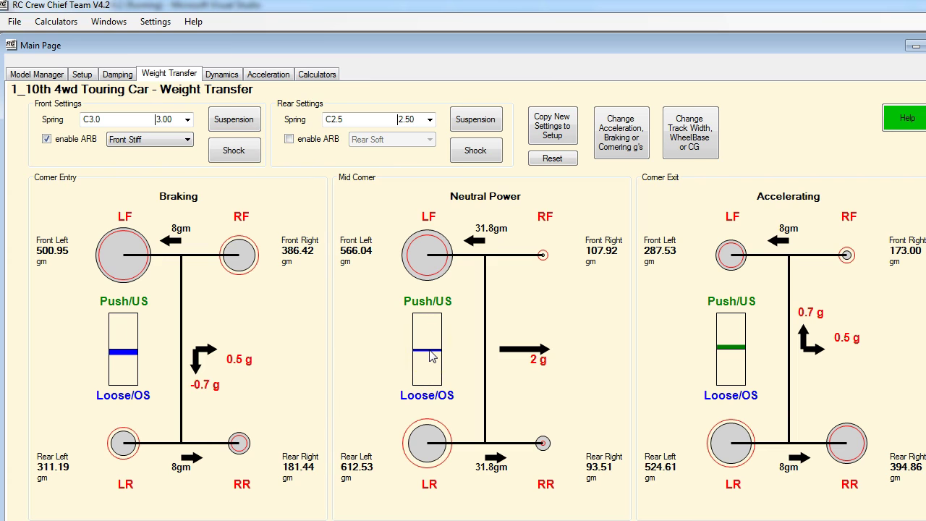
# Copy the new settings back into a newly created setup
pyautogui.click(562, 126)
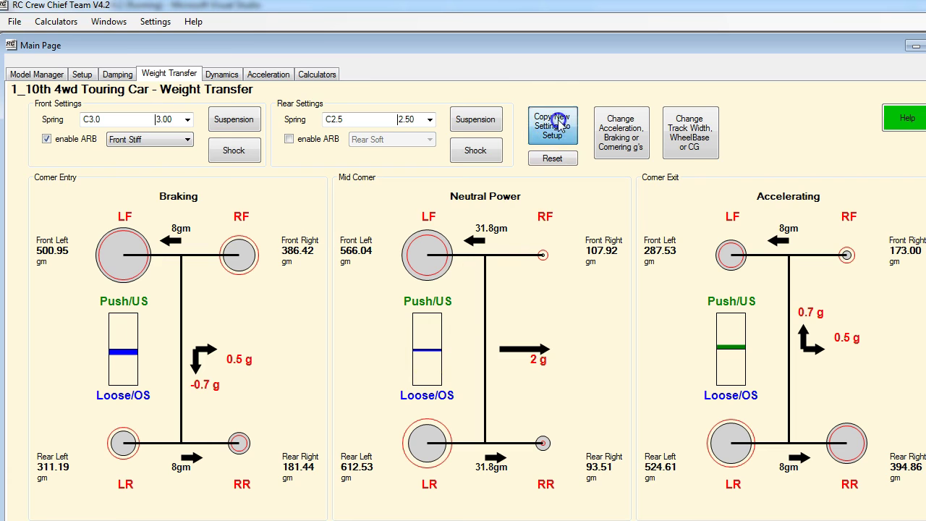
pyautogui.click(545, 367)
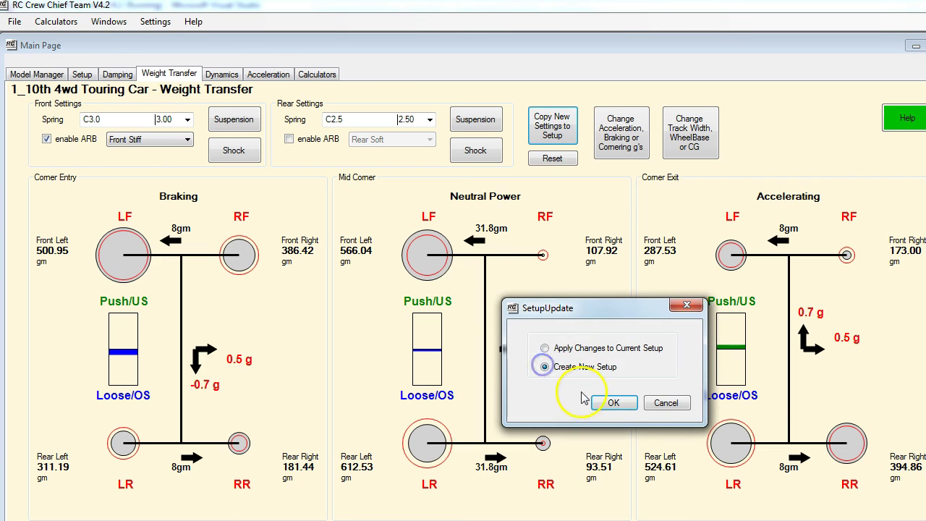
pyautogui.click(604, 403)
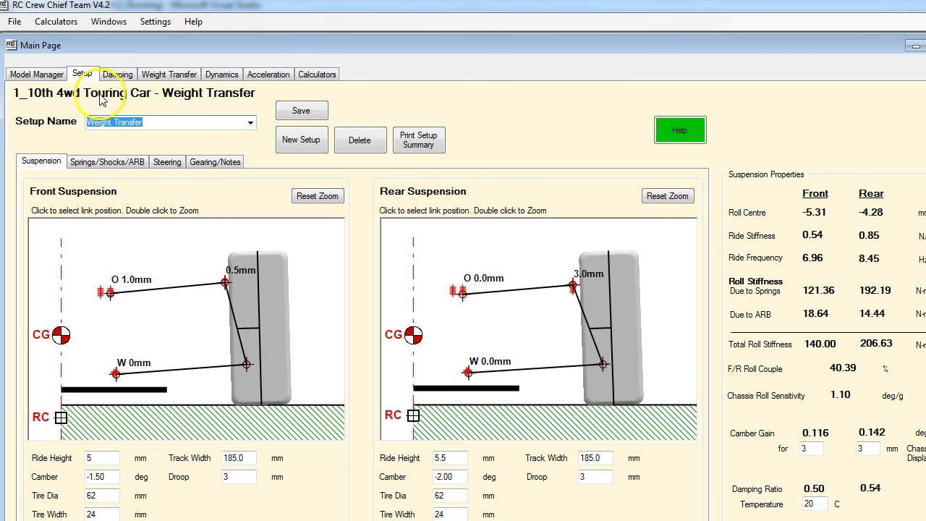
# Load Weight Transfer(1), rename it to 'Weight Transfer Spr_ARB', and save it
pyautogui.click(250, 122)
pyautogui.click(165, 175)
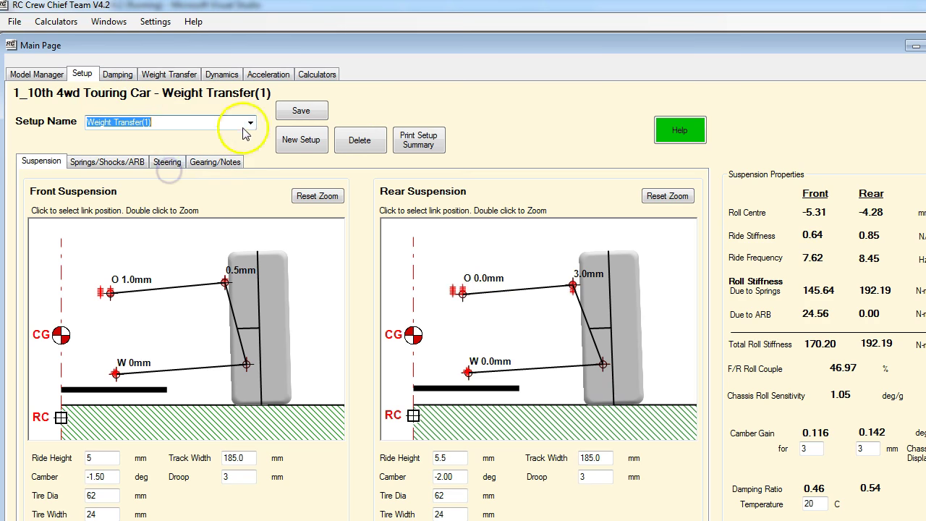
pyautogui.click(144, 121)
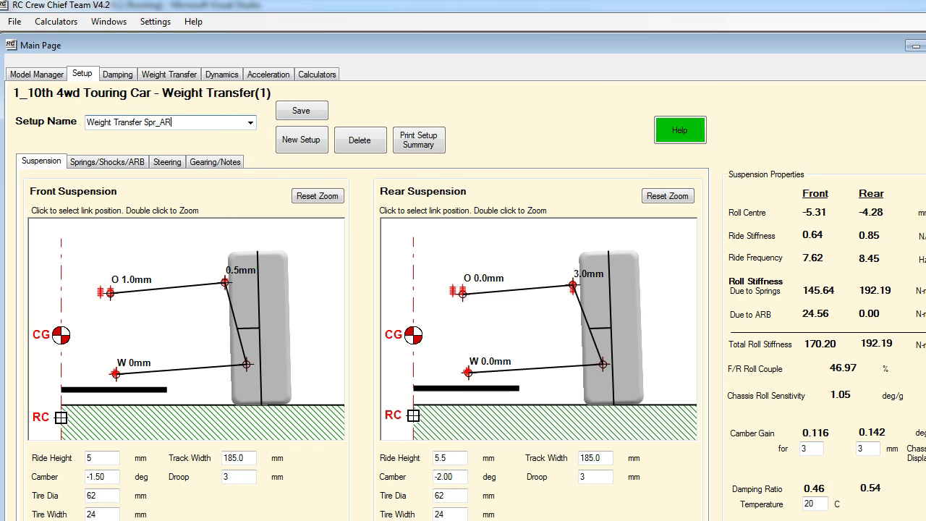
pyautogui.click(301, 110)
pyautogui.click(436, 285)
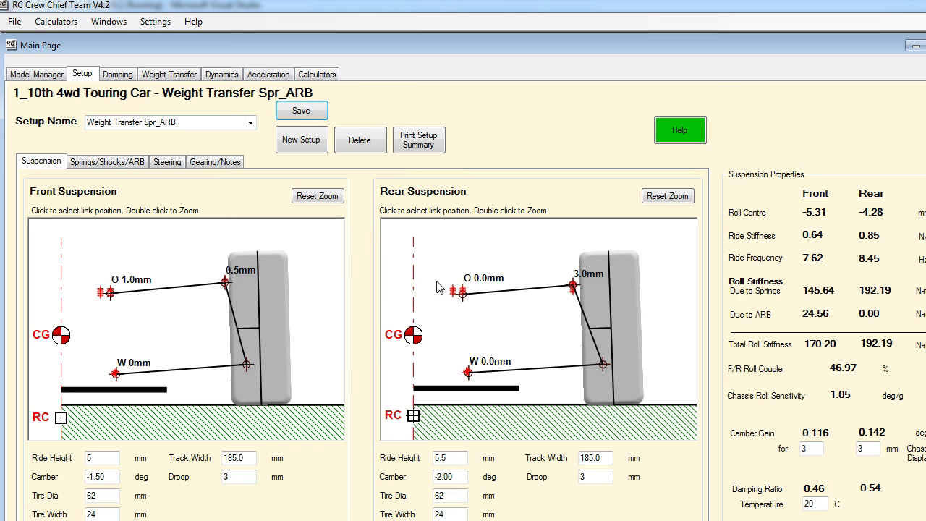
pyautogui.click(250, 123)
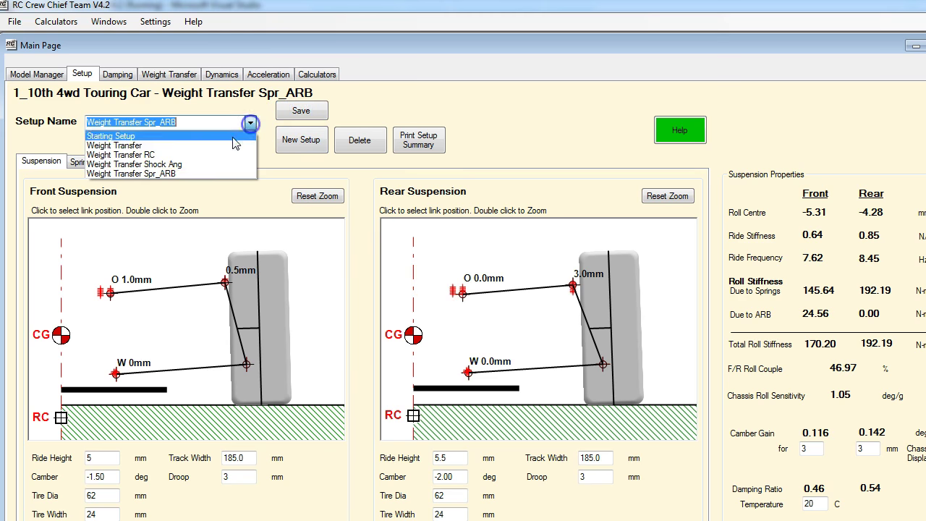
# Reload the original Weight Transfer setup and shift the main window left to view its suspension page
pyautogui.click(129, 147)
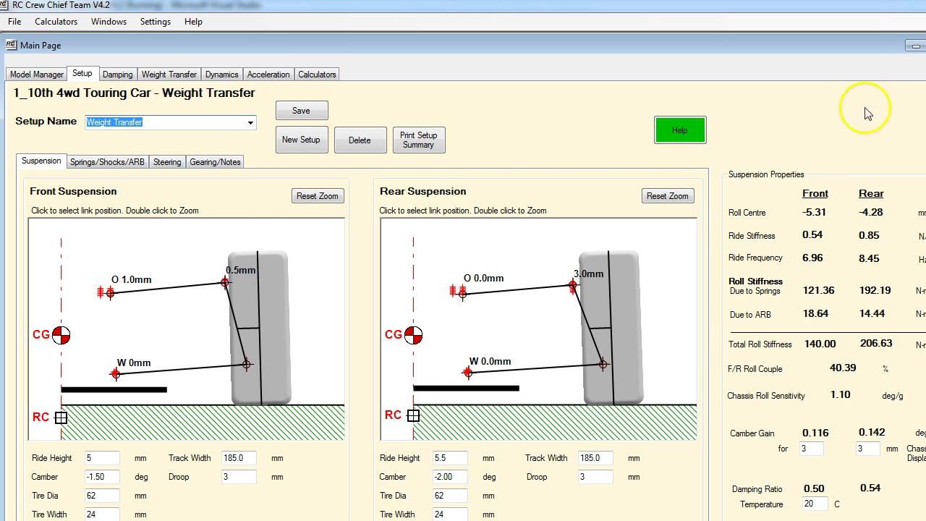
pyautogui.moveTo(830, 47); pyautogui.dragTo(809, 45)
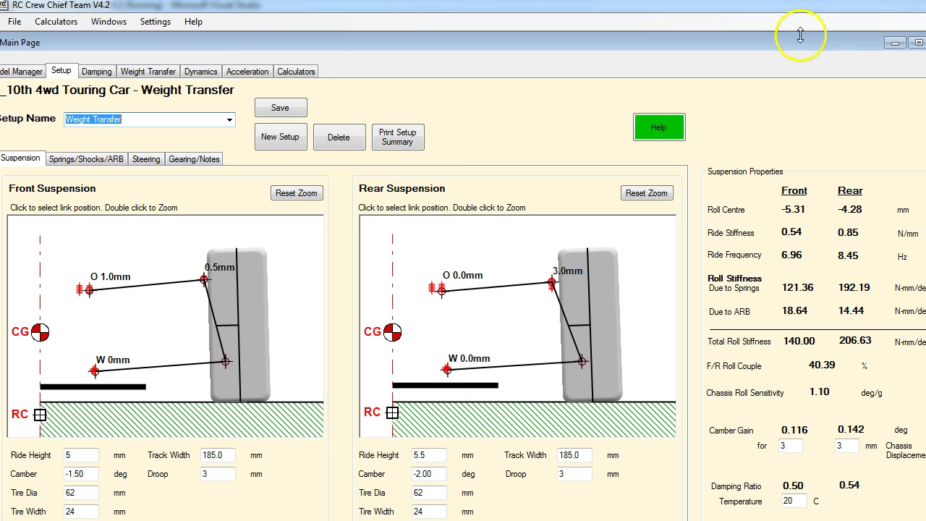
pyautogui.moveTo(801, 46)
pyautogui.mouseDown()
pyautogui.moveTo(781, 43)
pyautogui.moveTo(789, 46)
pyautogui.mouseUp()
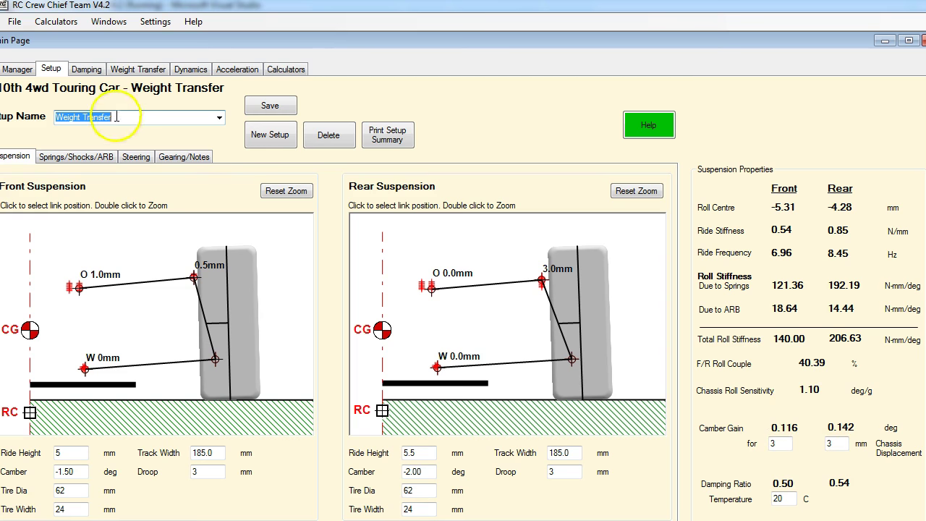
# Switch repeatedly between Weight Transfer RC and base Weight Transfer, ending on Weight Transfer RC (40.24% roll couple)
pyautogui.click(219, 117)
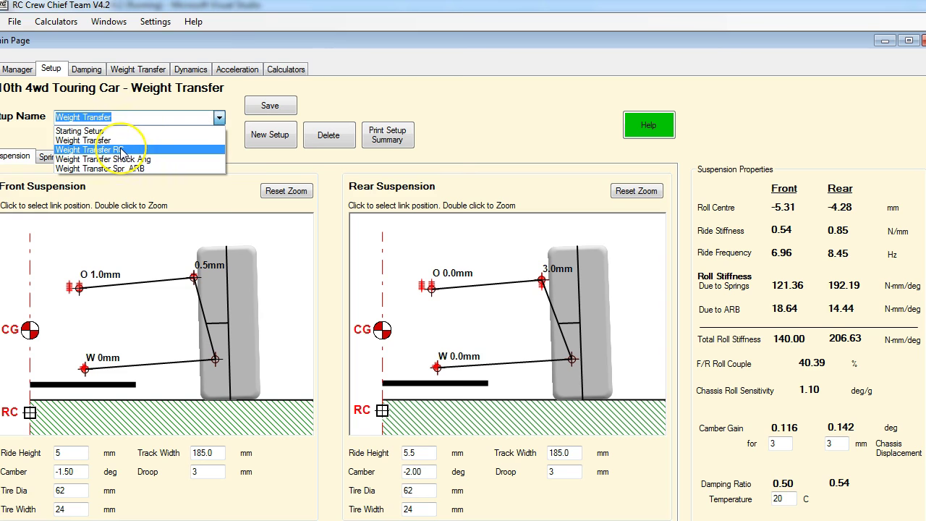
pyautogui.click(121, 150)
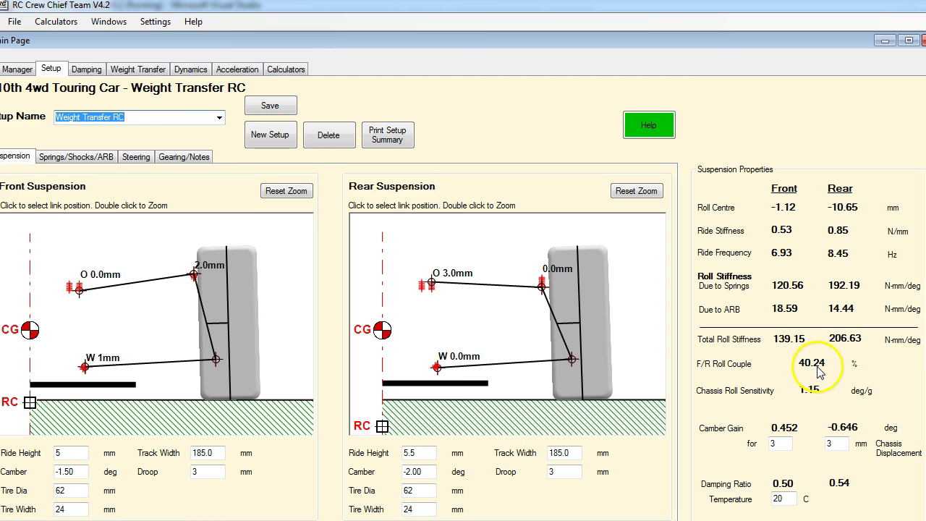
pyautogui.click(221, 121)
pyautogui.click(149, 136)
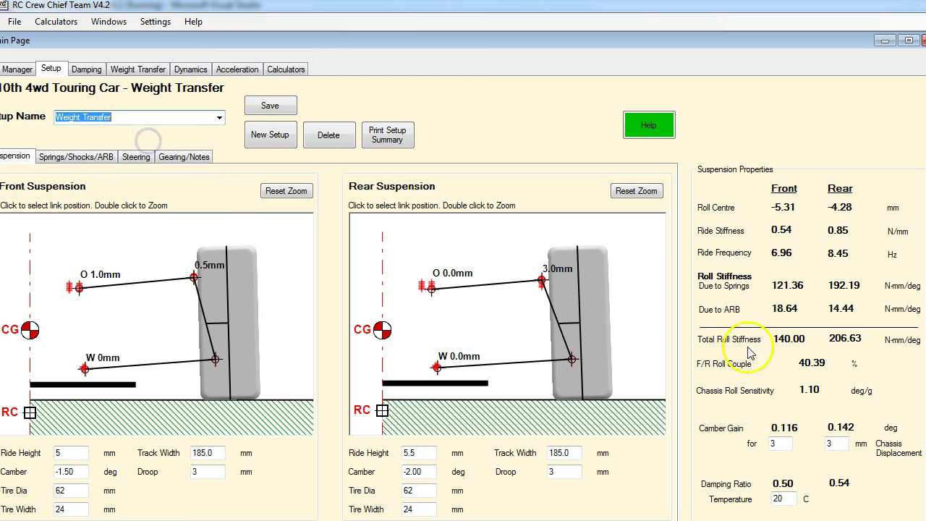
pyautogui.click(220, 122)
pyautogui.click(126, 150)
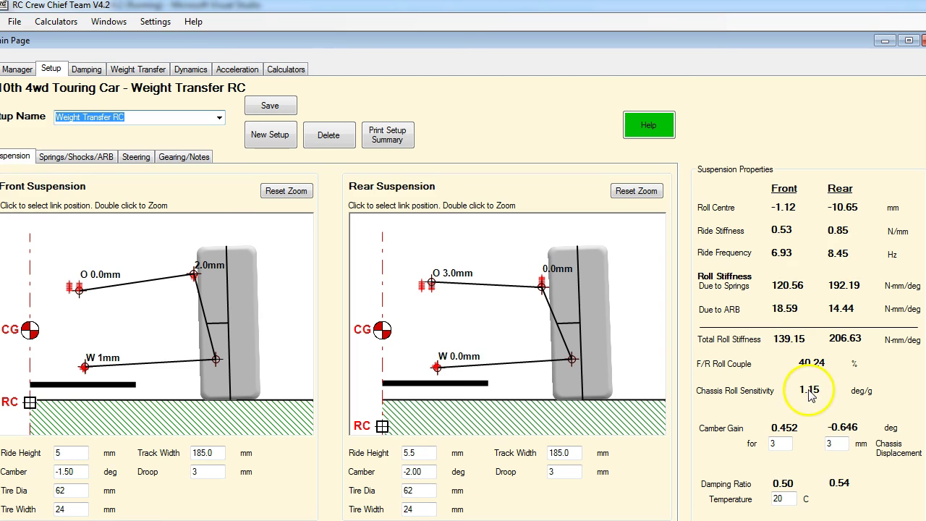
pyautogui.click(218, 117)
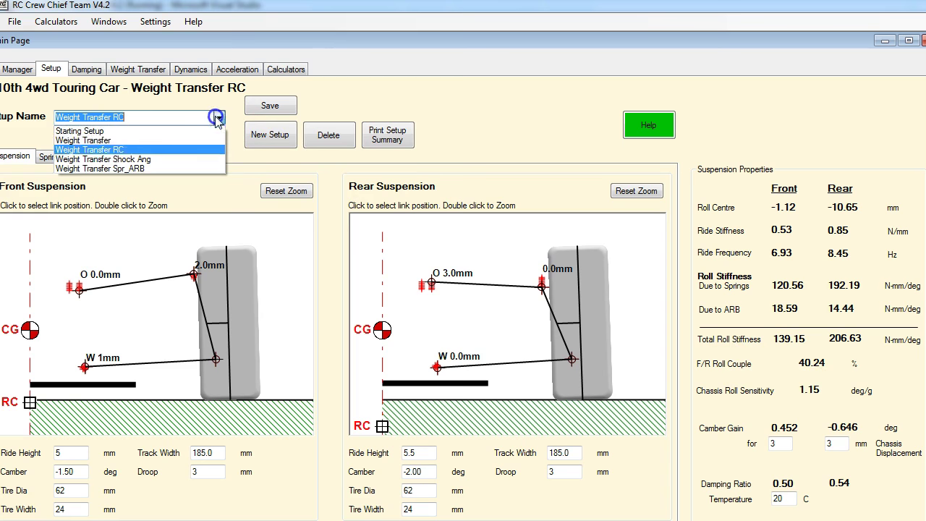
pyautogui.click(110, 140)
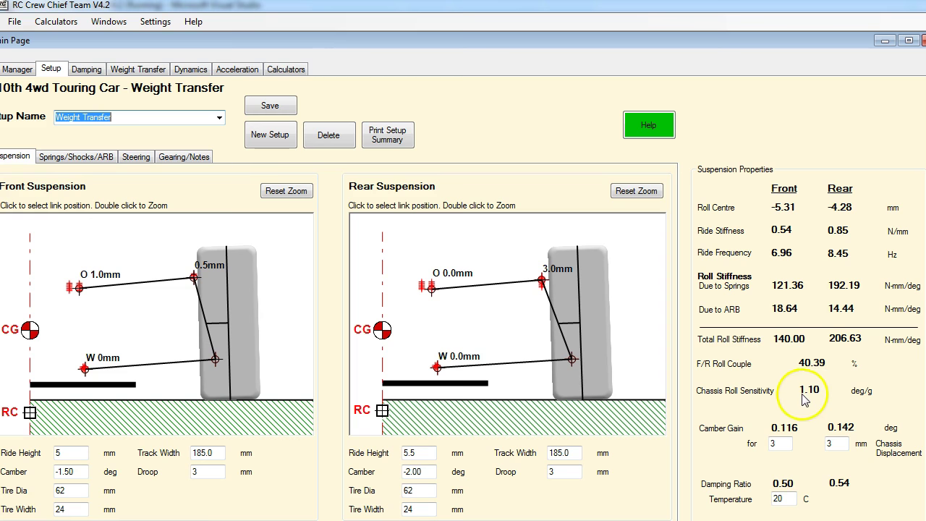
pyautogui.click(219, 117)
pyautogui.click(129, 151)
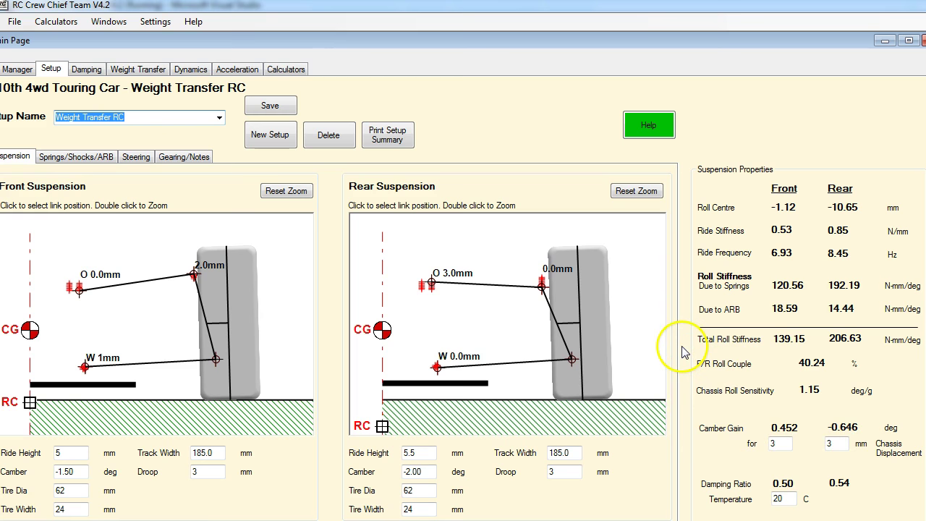
# Alternate between Weight Transfer Shock Ang (49.77% roll couple) and base Weight Transfer (40.39%), ending on Shock Ang
pyautogui.click(219, 117)
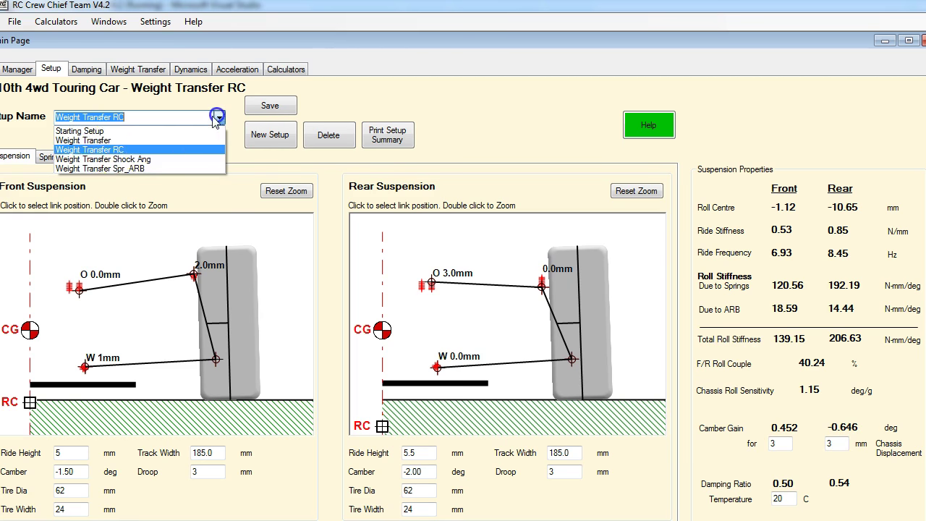
pyautogui.click(112, 159)
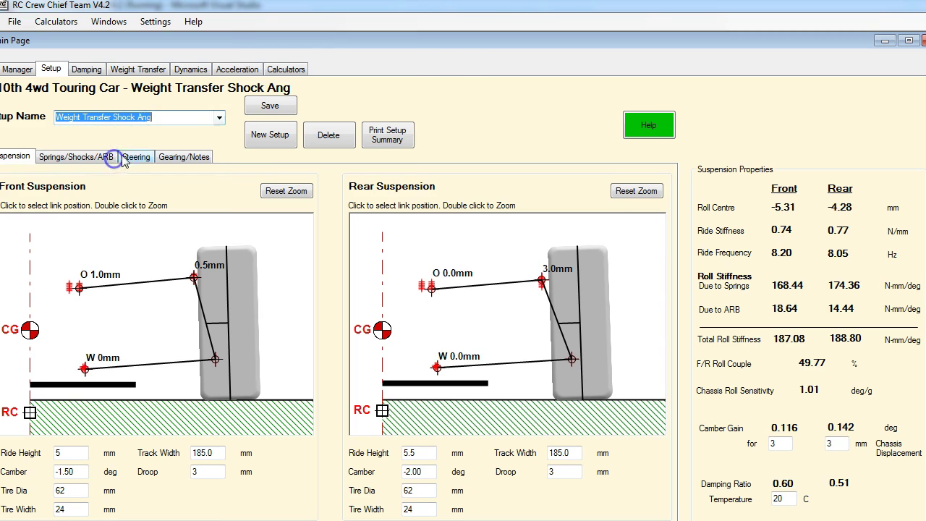
pyautogui.click(218, 118)
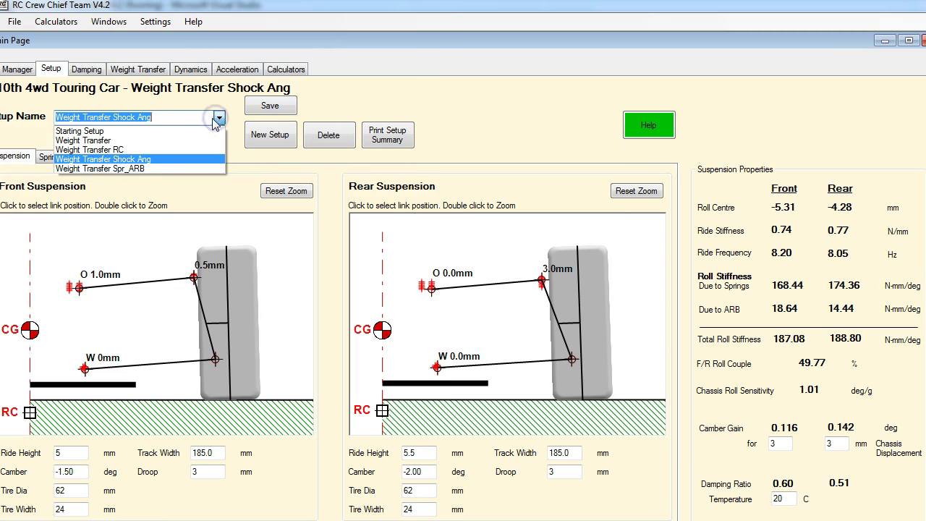
pyautogui.click(102, 140)
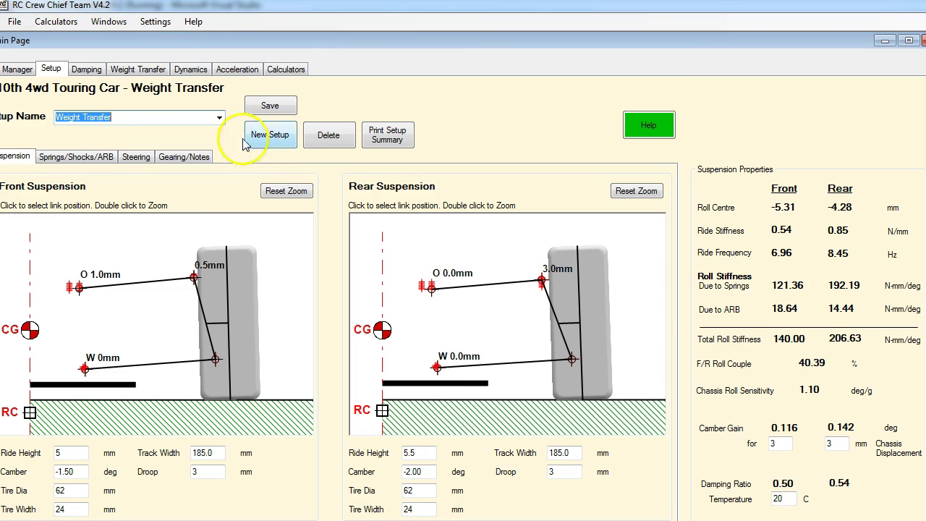
pyautogui.click(218, 118)
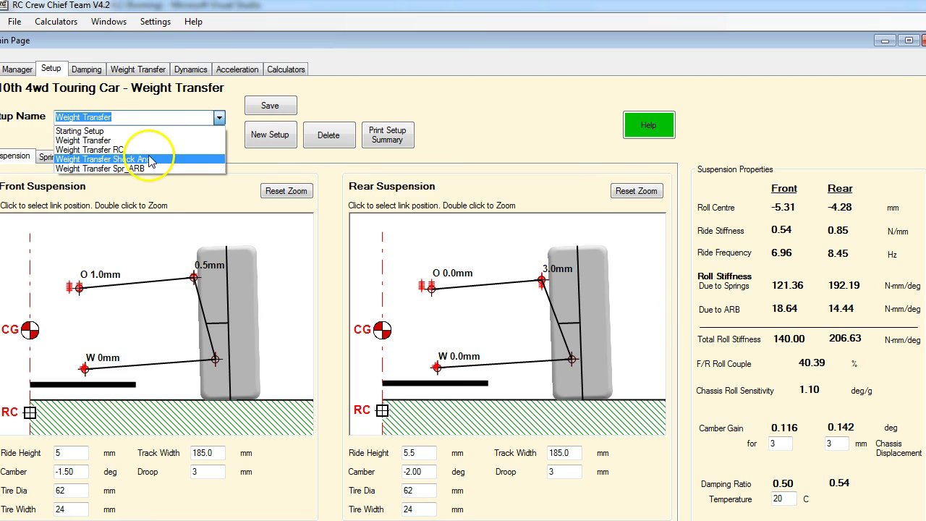
pyautogui.click(150, 159)
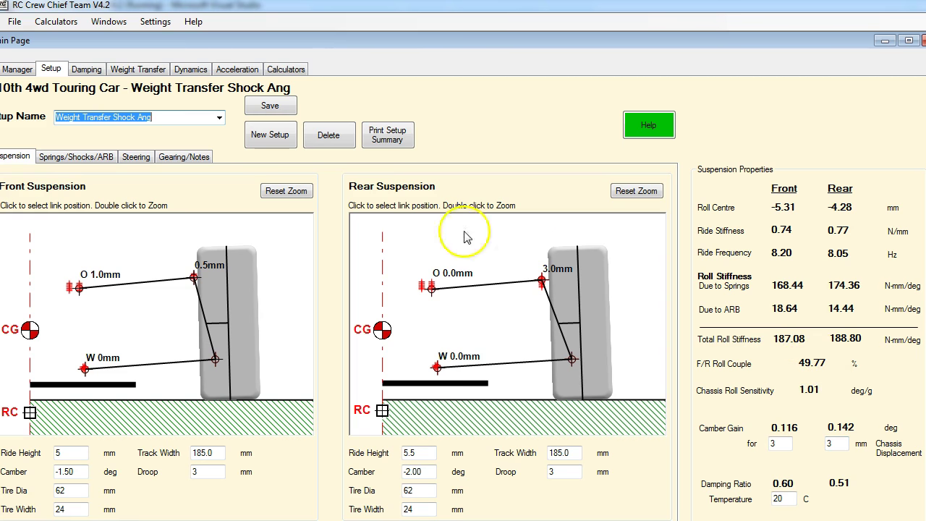
# Alternate Weight Transfer Spr_ARB (46.97% roll couple) and Weight Transfer Shock Ang twice, ending on Shock Ang
pyautogui.click(219, 118)
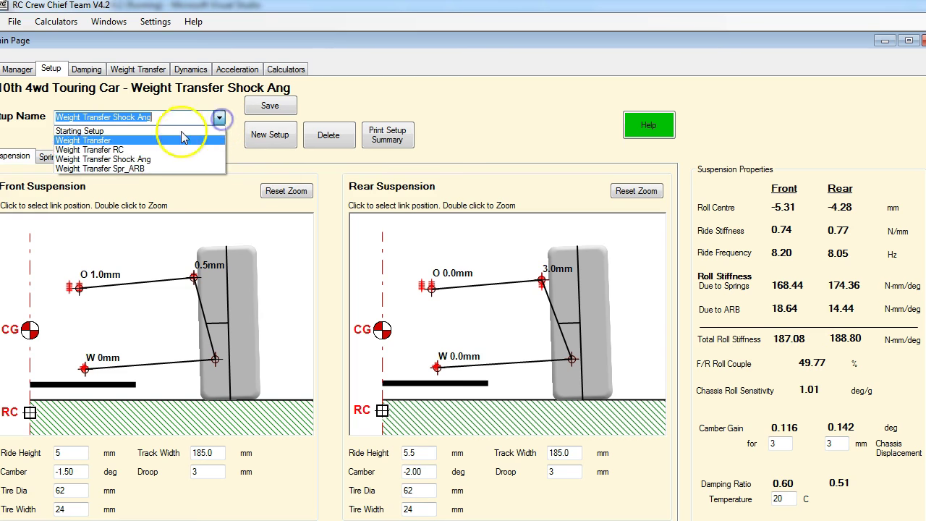
pyautogui.click(137, 170)
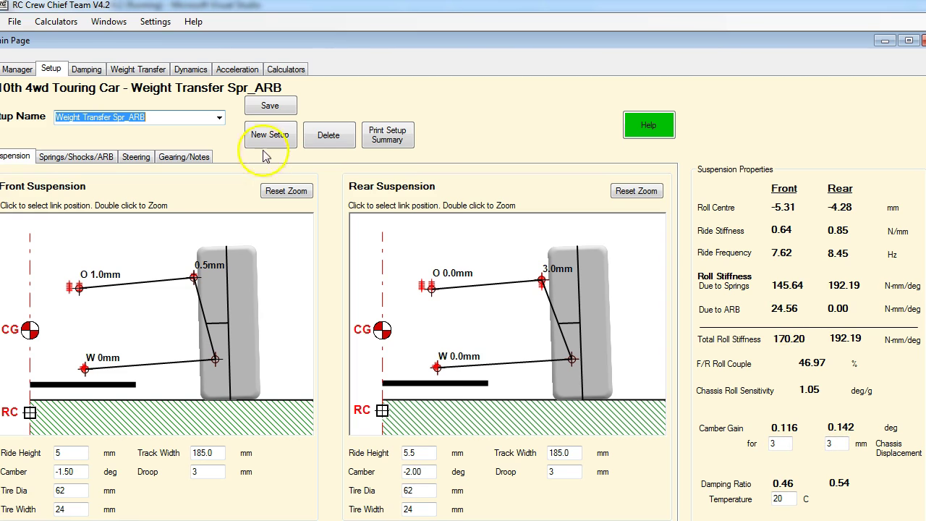
pyautogui.click(219, 117)
pyautogui.click(128, 159)
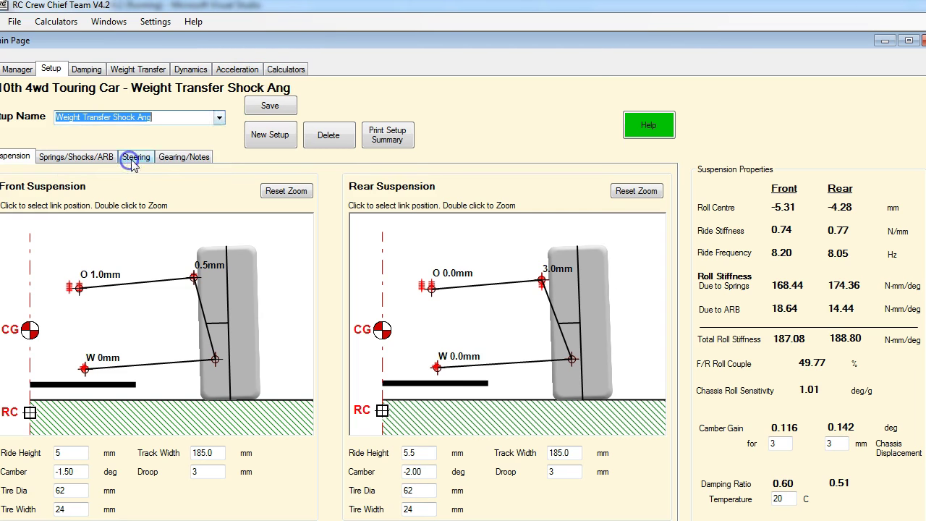
pyautogui.click(220, 118)
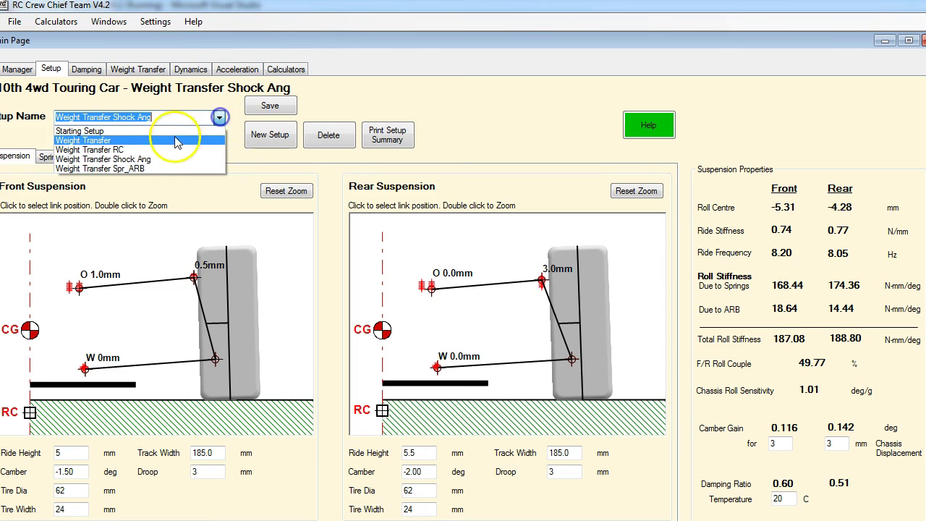
pyautogui.click(145, 169)
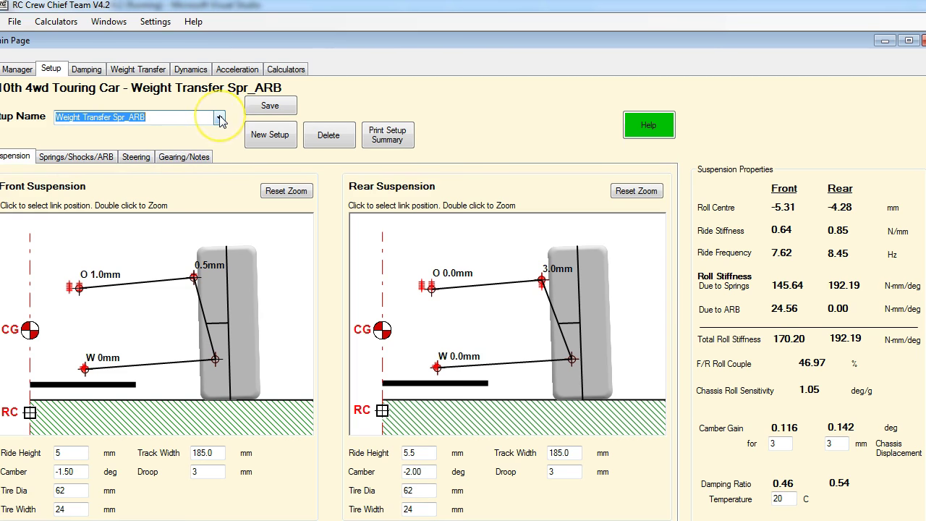
pyautogui.click(220, 118)
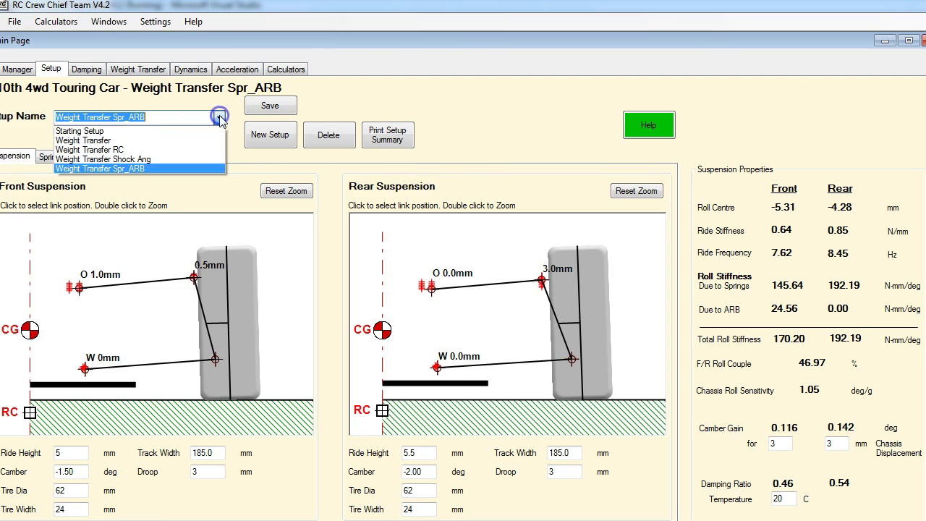
pyautogui.click(152, 160)
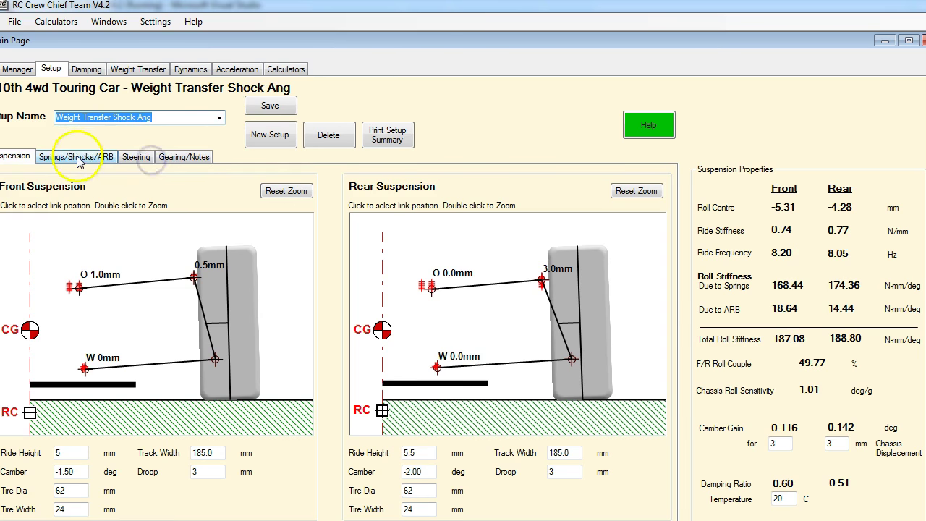
# On the Springs/Shocks/ARB sub-tab, compare Weight Transfer Spr_ARB with Weight Transfer Shock Ang, ending on Shock Ang
pyautogui.click(78, 156)
pyautogui.click(219, 118)
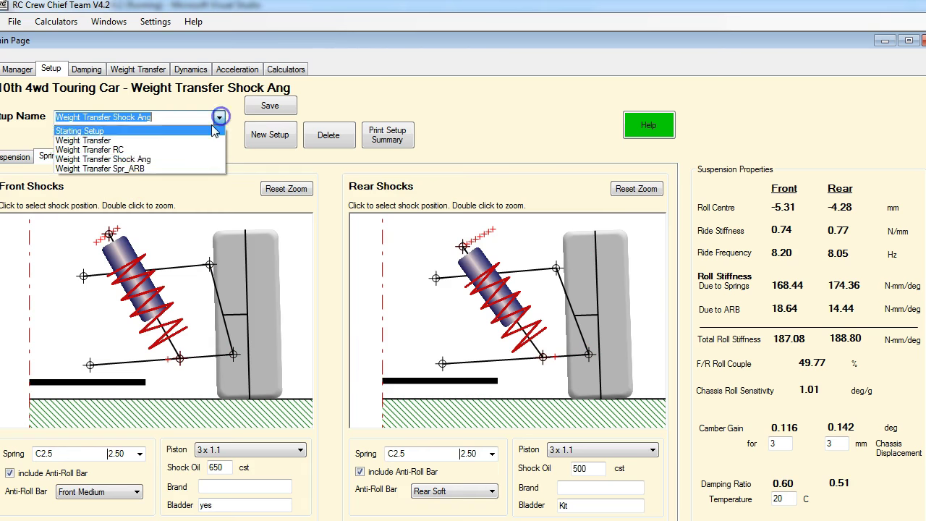
pyautogui.click(152, 168)
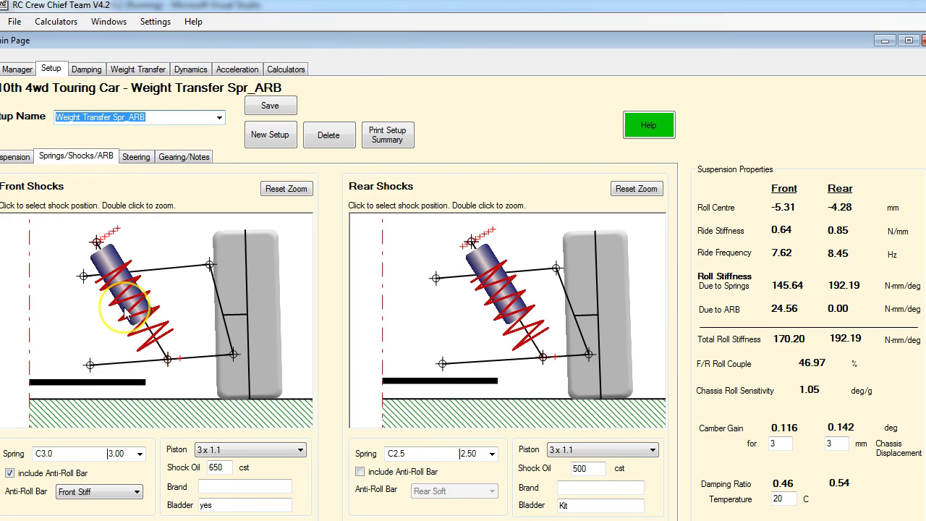
pyautogui.click(219, 118)
pyautogui.click(170, 164)
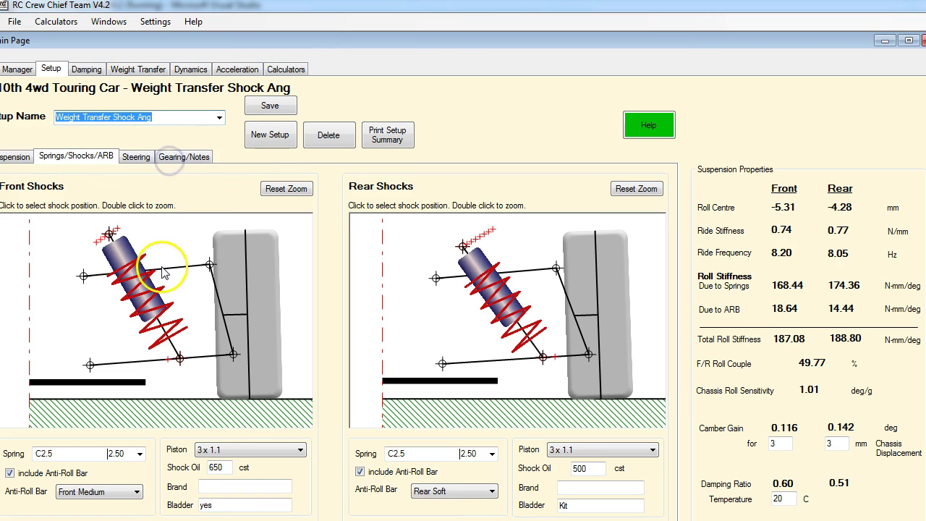